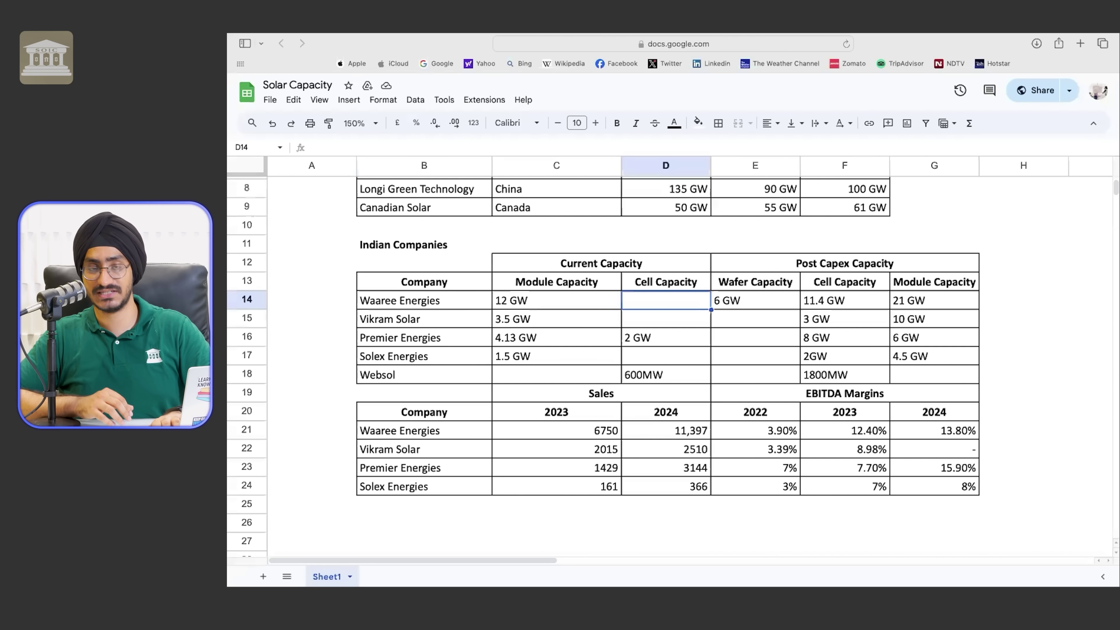
- Review Waaree Energies' post-capex wafer, cell and module capacities in the Indian Companies table
click(754, 300)
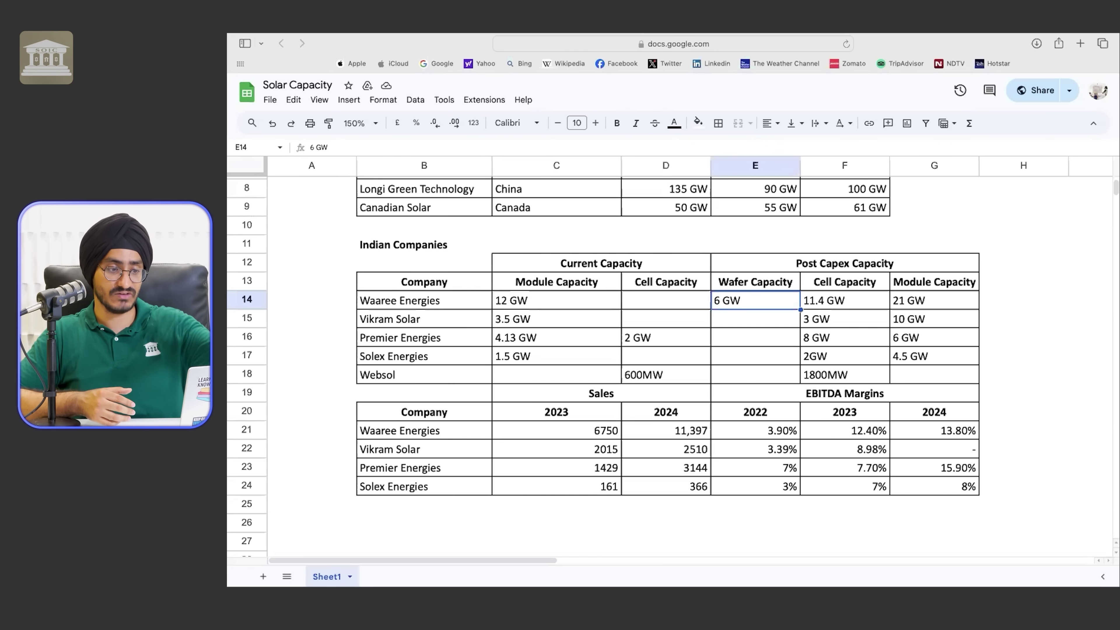
click(844, 300)
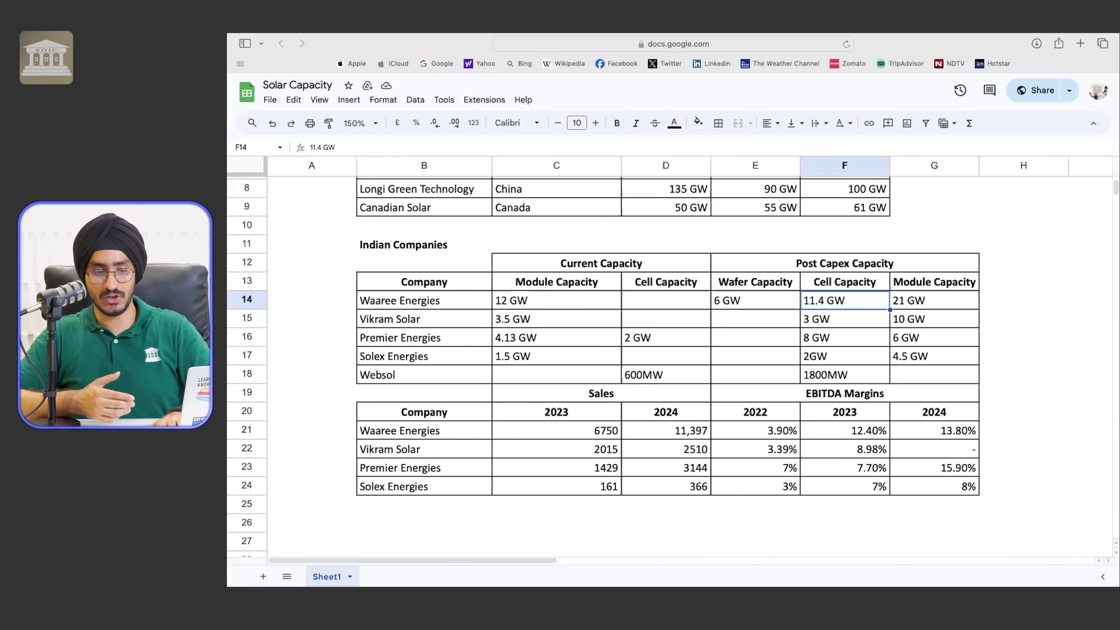
click(844, 319)
click(844, 300)
click(934, 300)
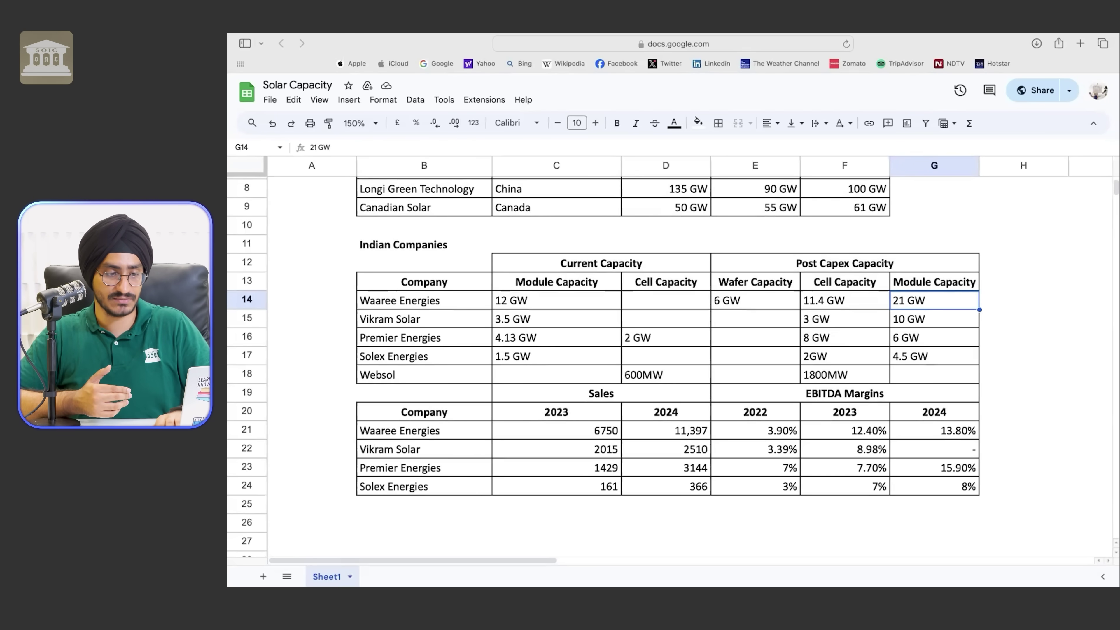
- Go through the current module and cell capacities of Vikram Solar, Premier Energies and Solex Energies
key(Down)
key(Left)
key(Left)
key(Left)
key(Left)
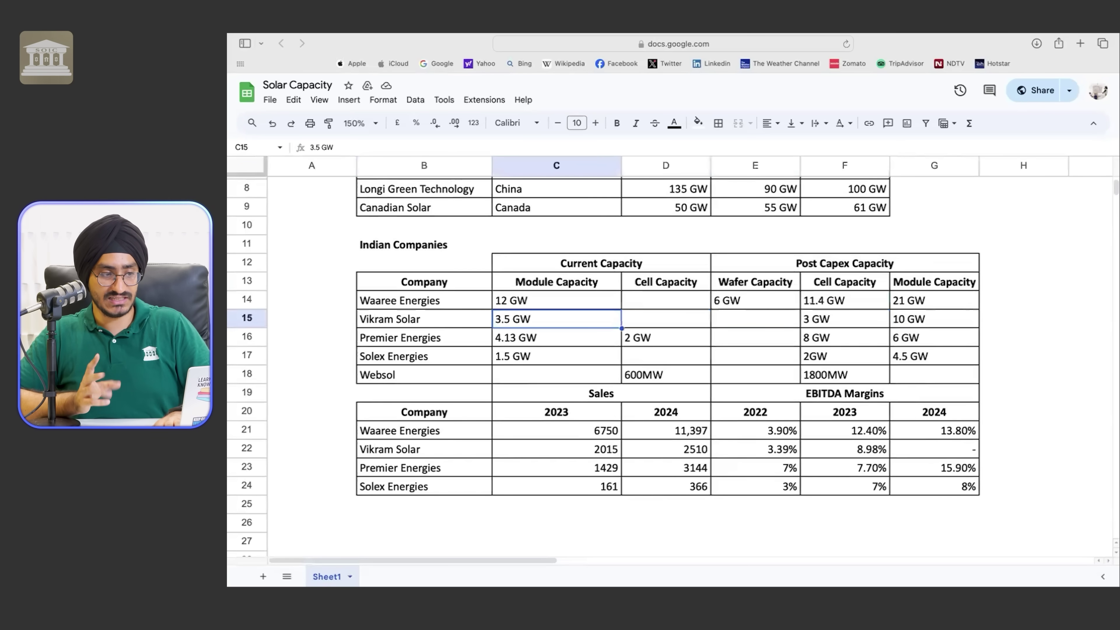
click(556, 337)
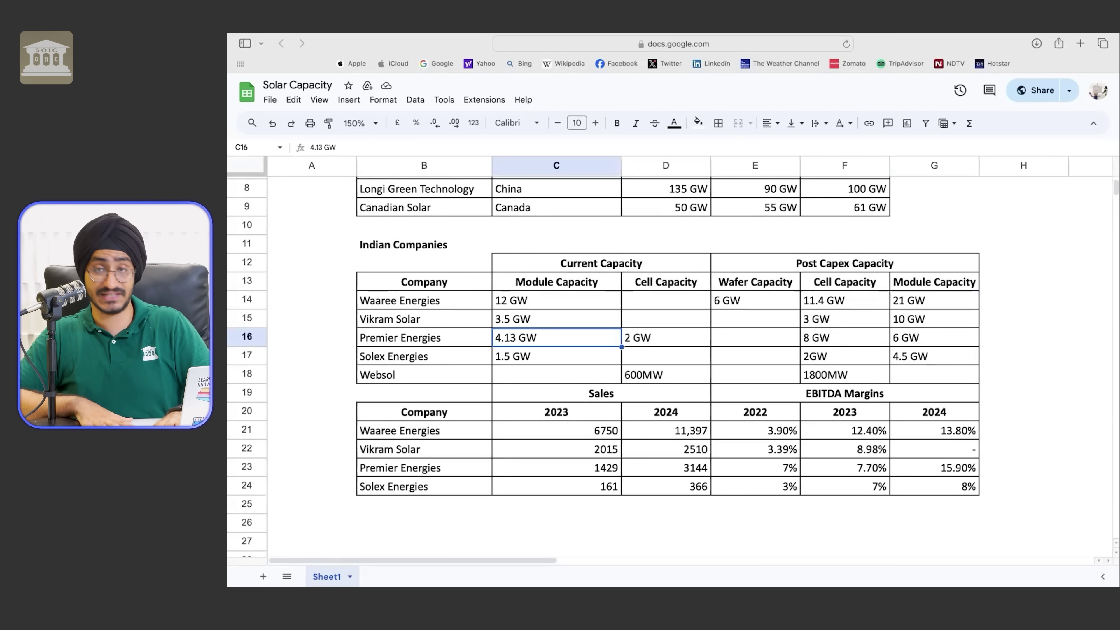
click(665, 338)
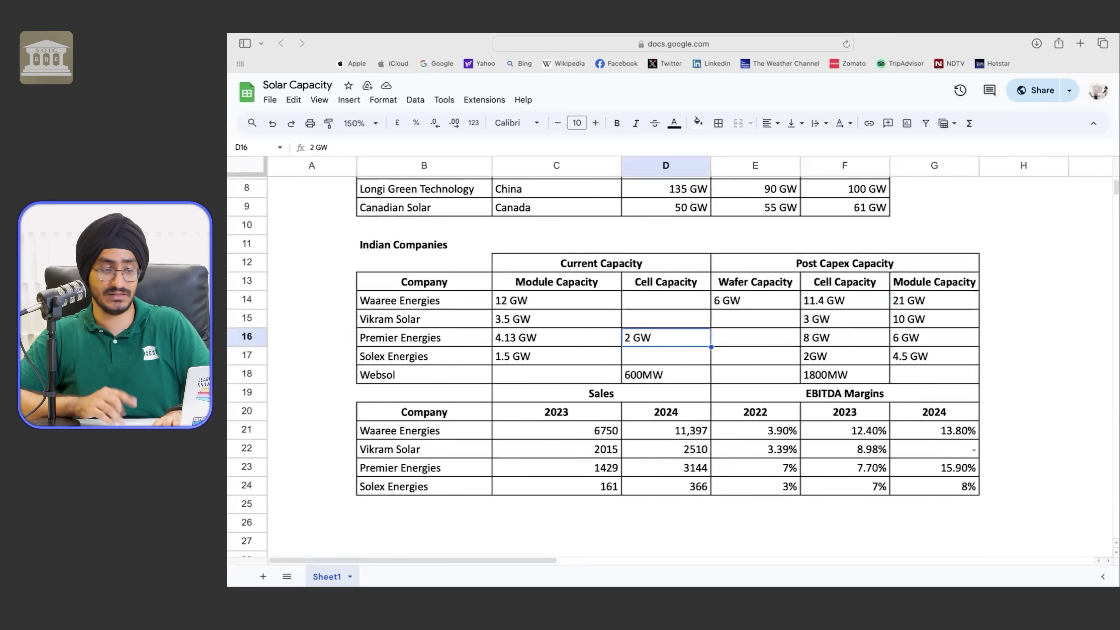
click(556, 356)
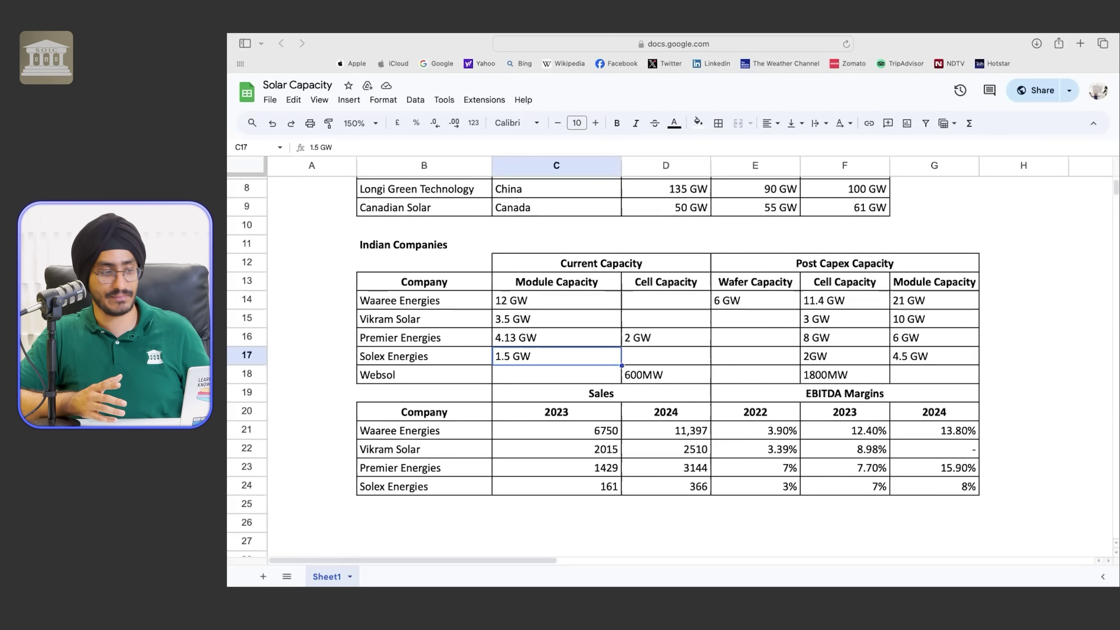
- Compare Websol's current cell capacity with its post-capex cell capacity
key(Down)
key(Right)
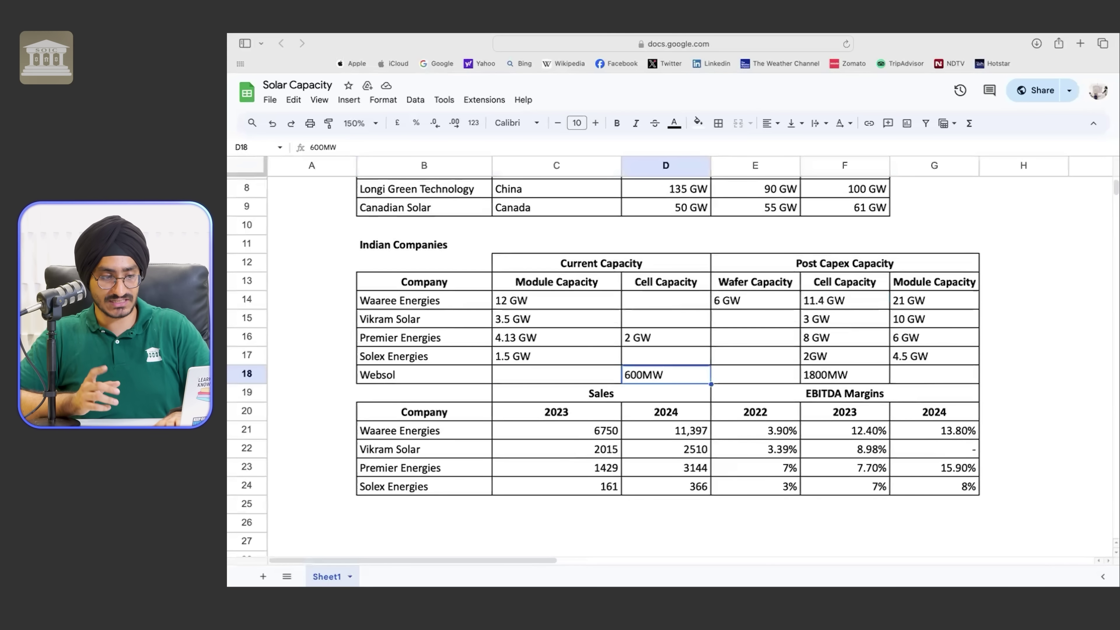
key(Right)
key(Right)
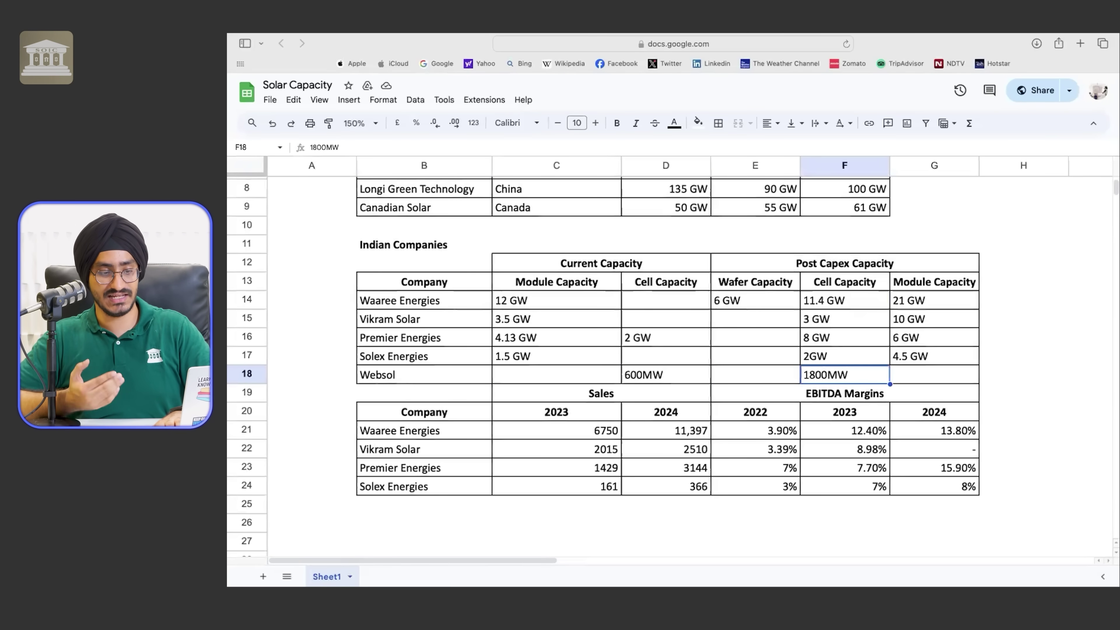
key(Left)
key(Left)
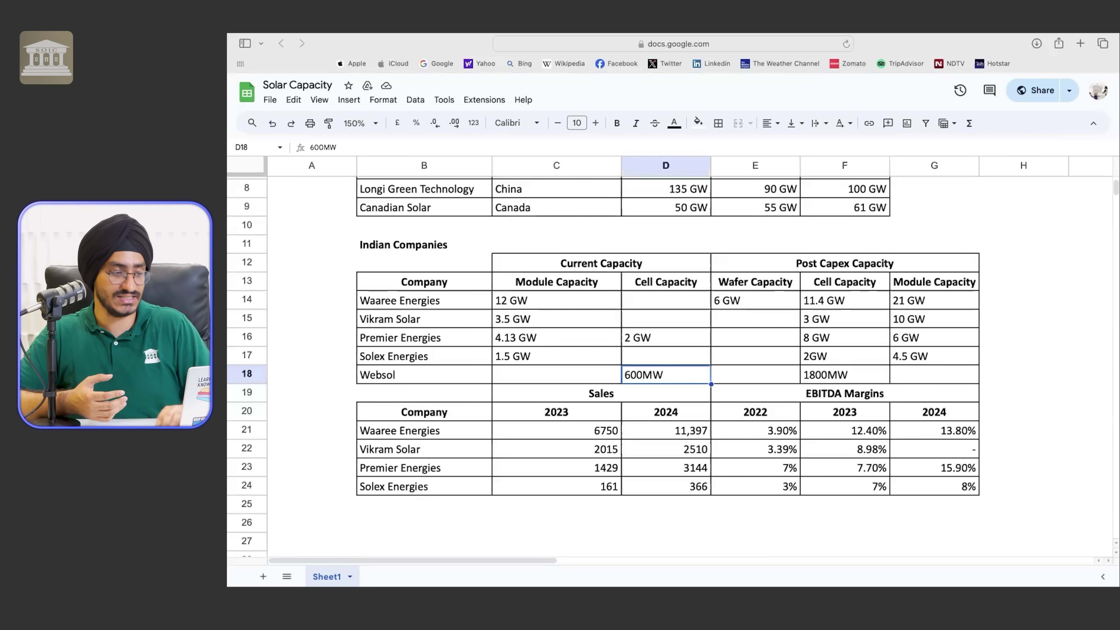
key(Left)
key(Left)
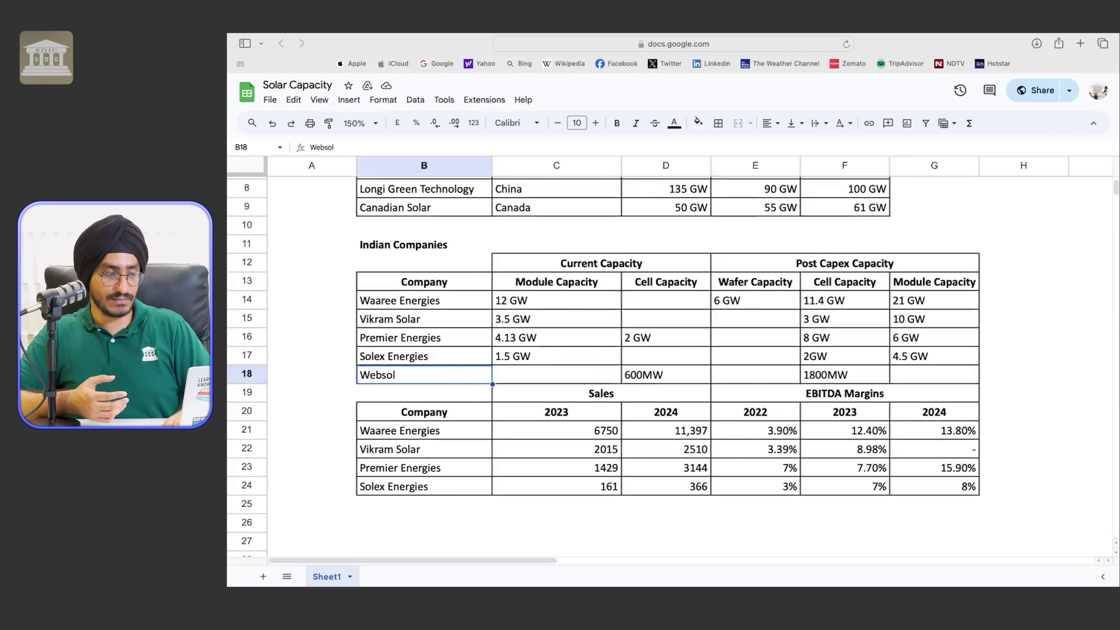
- Examine Waaree Energies' sales and EBITDA margins, selecting the 2023 and 2024 margin cells together
key(Down)
key(Down)
key(Down)
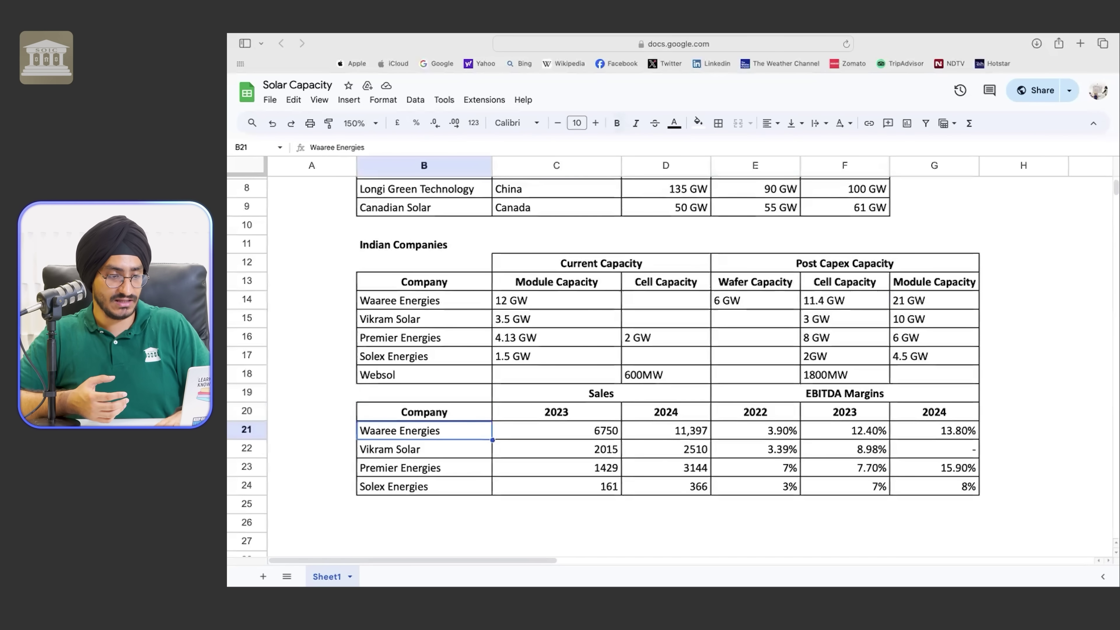
key(Right)
key(Right)
key(Right)
key(Right)
key(Right)
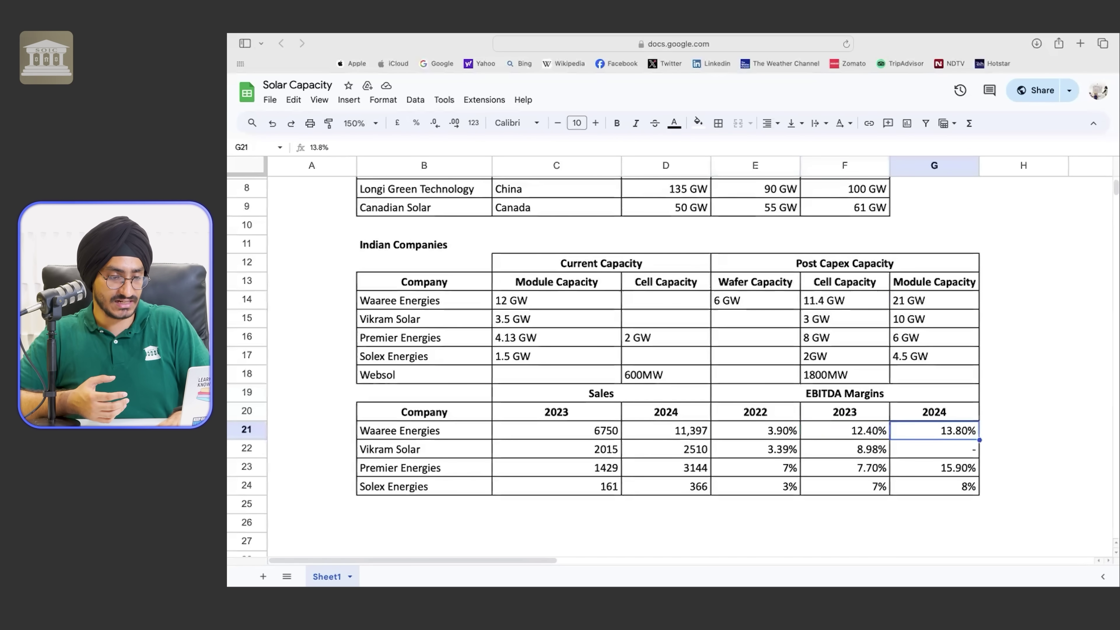
key(shift+Left)
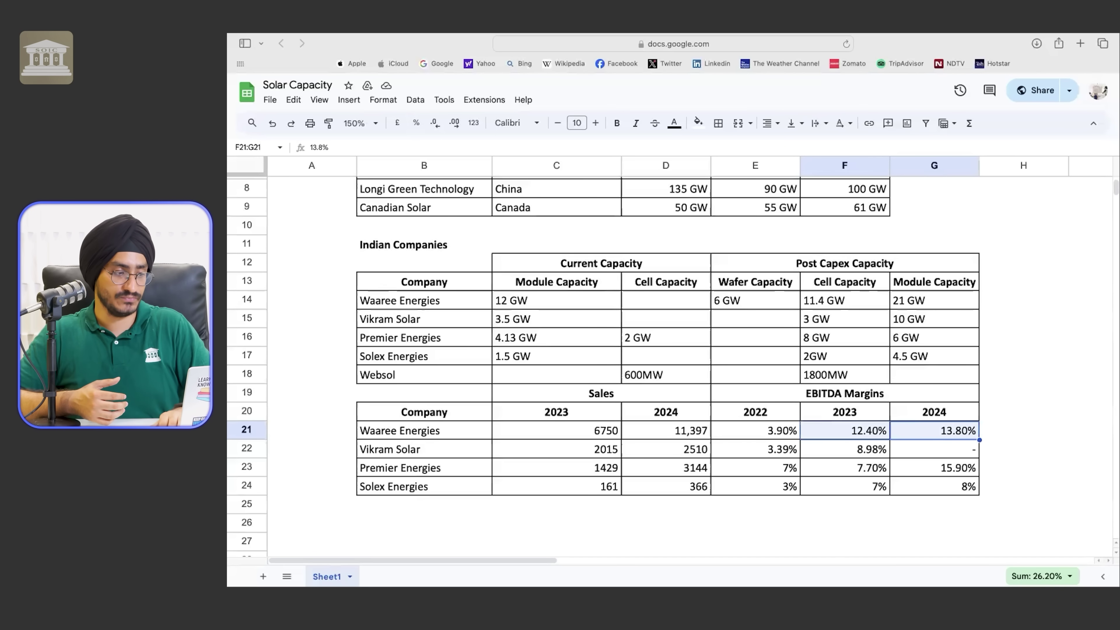
- Check Vikram Solar's 2023 EBITDA margin against its post-capex cell and module capacities
click(845, 449)
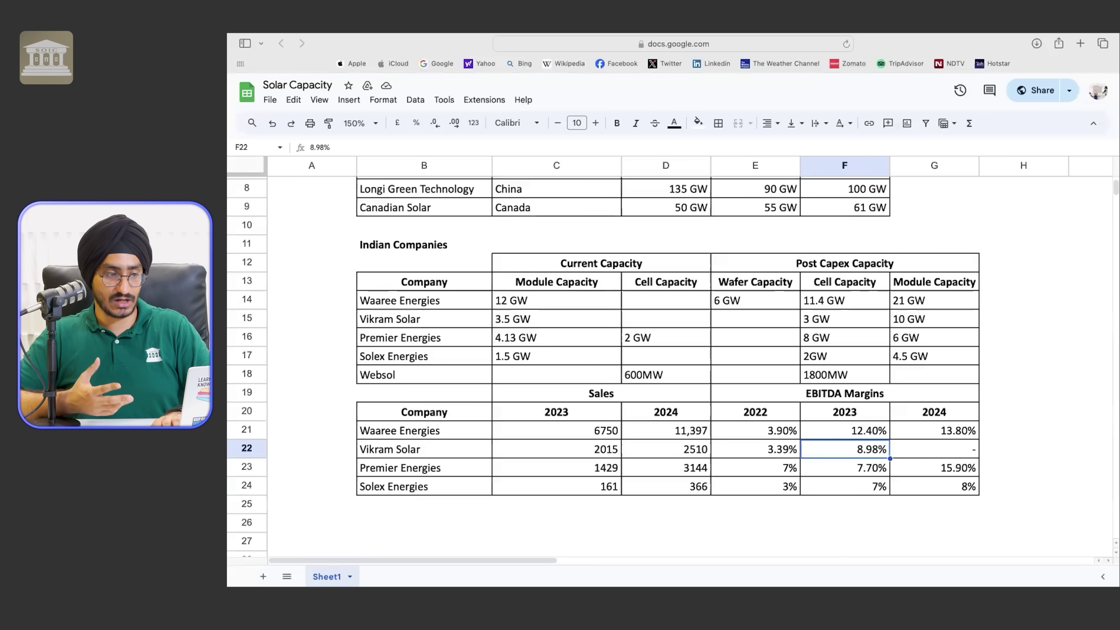
key(Up)
key(Up)
key(Up)
key(Up)
key(Up)
key(Up)
key(Up)
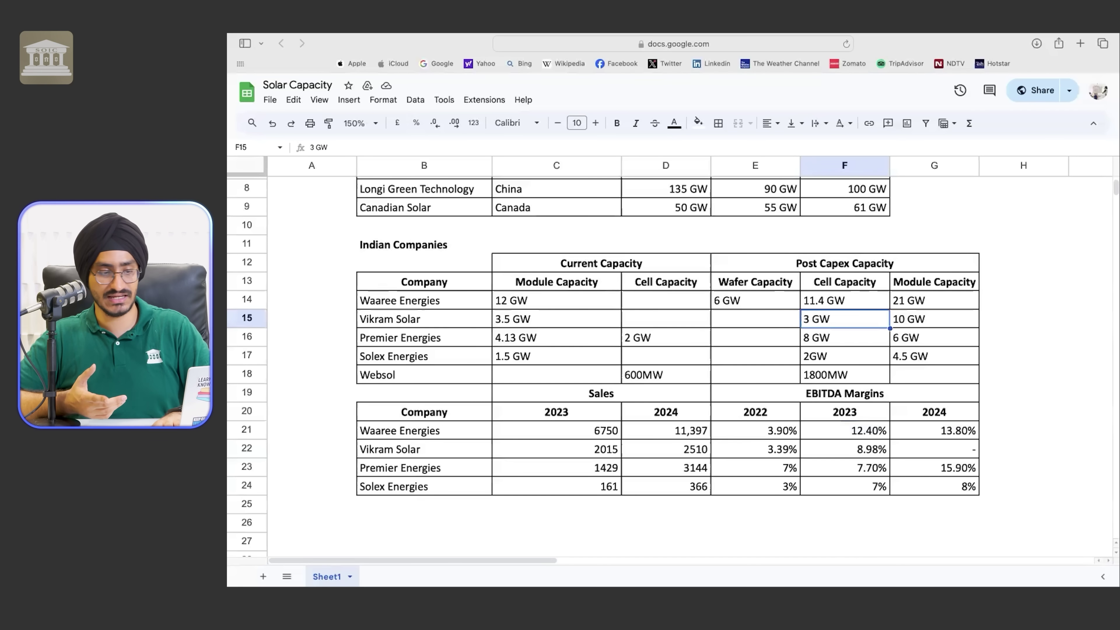
key(Right)
key(Down)
key(Down)
key(Down)
key(Down)
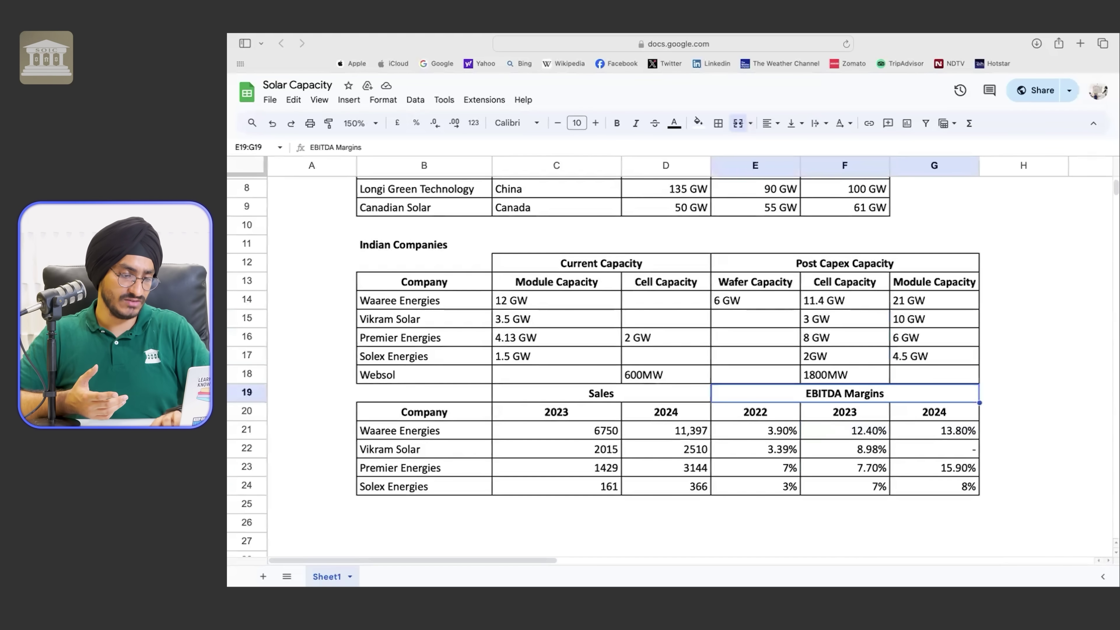
- Return to Vikram Solar's 2023 figure in the EBITDA Margins table
key(Left)
key(Down)
key(Down)
key(Right)
key(Right)
key(Down)
key(Right)
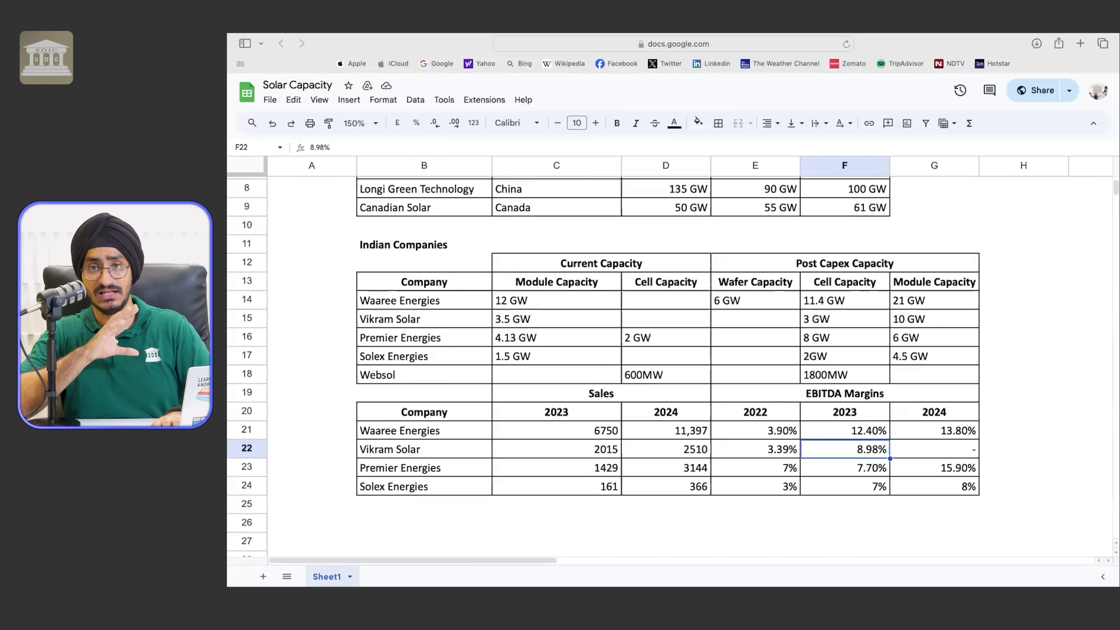
- Compare the 2024 EBITDA margins of Premier Energies, Waaree Energies and Solex Energies
key(Down)
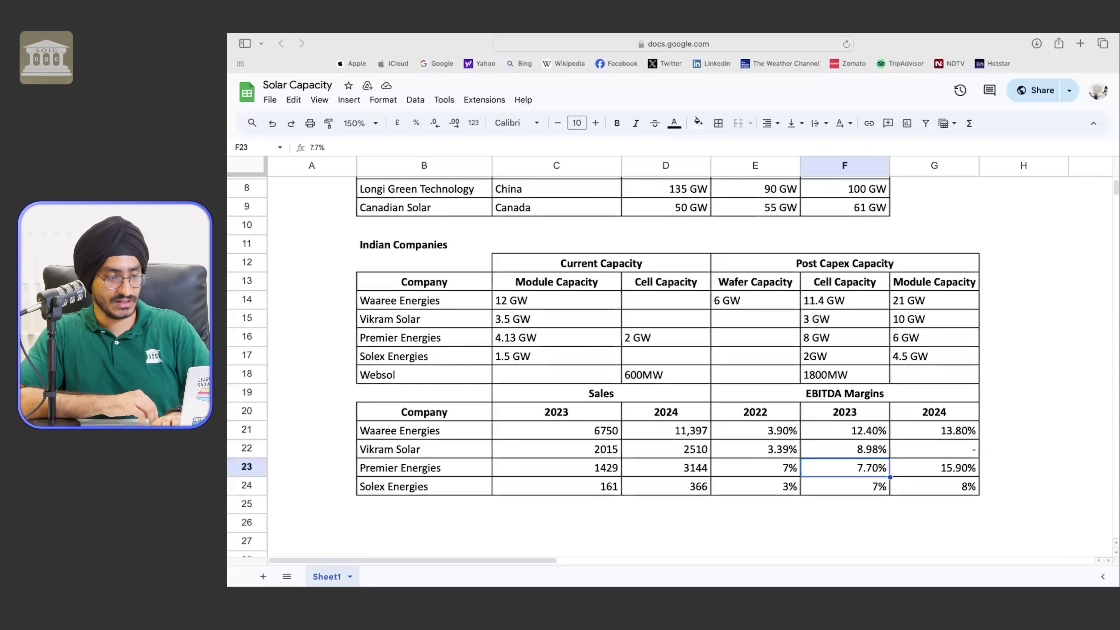
key(Right)
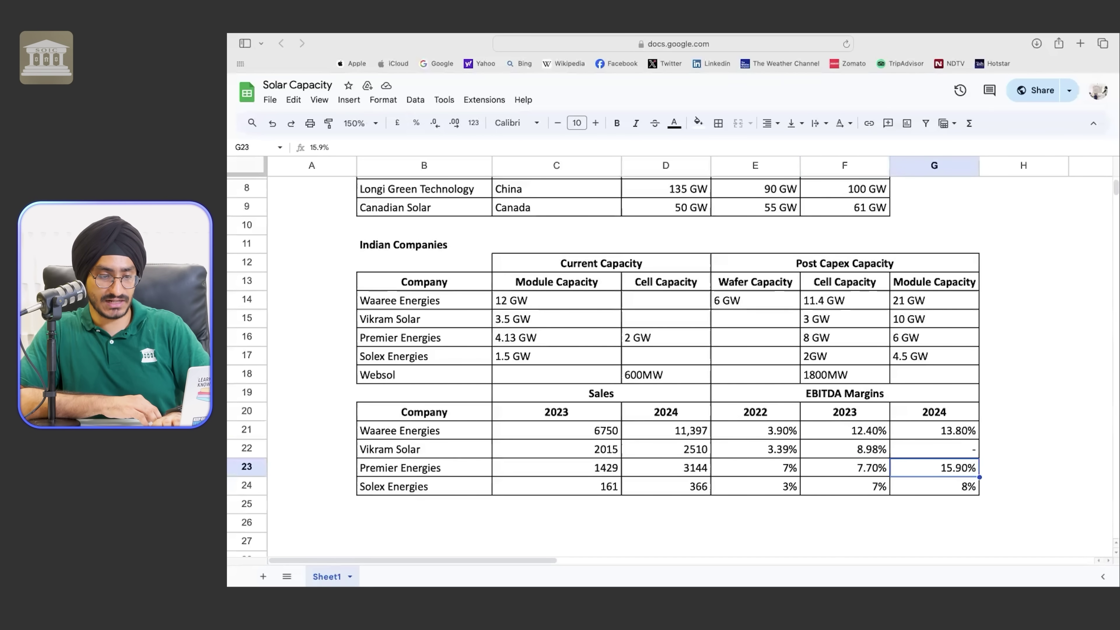
key(Up)
key(Up)
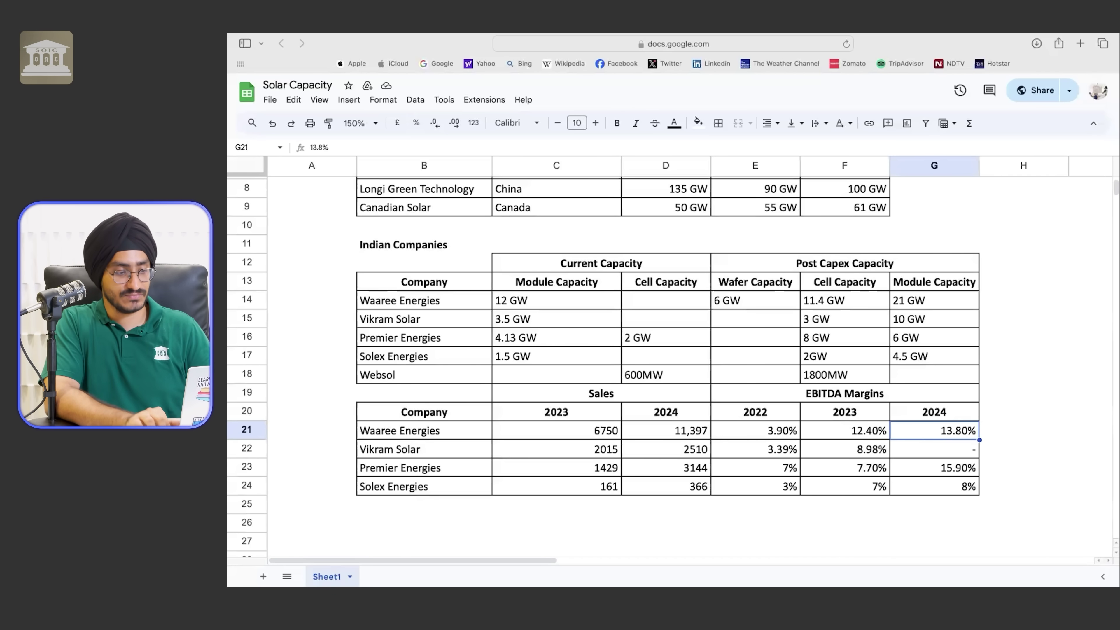
key(Down)
key(Down)
key(Down)
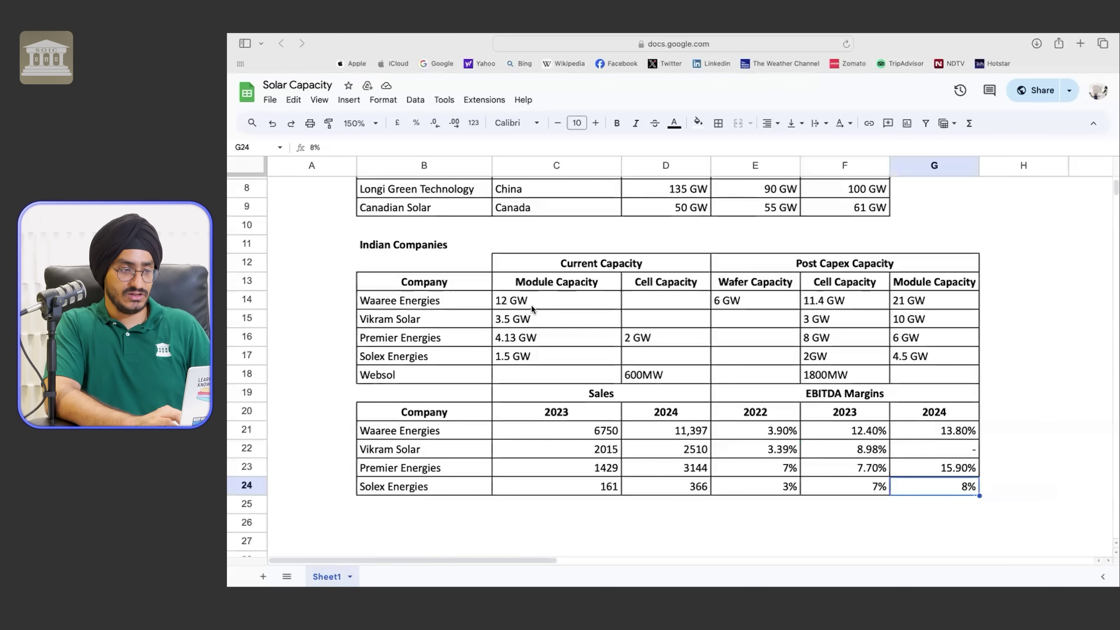
- Open Screener in a new browser tab and bring up the Websol Energy System Ltd company page
scroll(574, 309, up, 5)
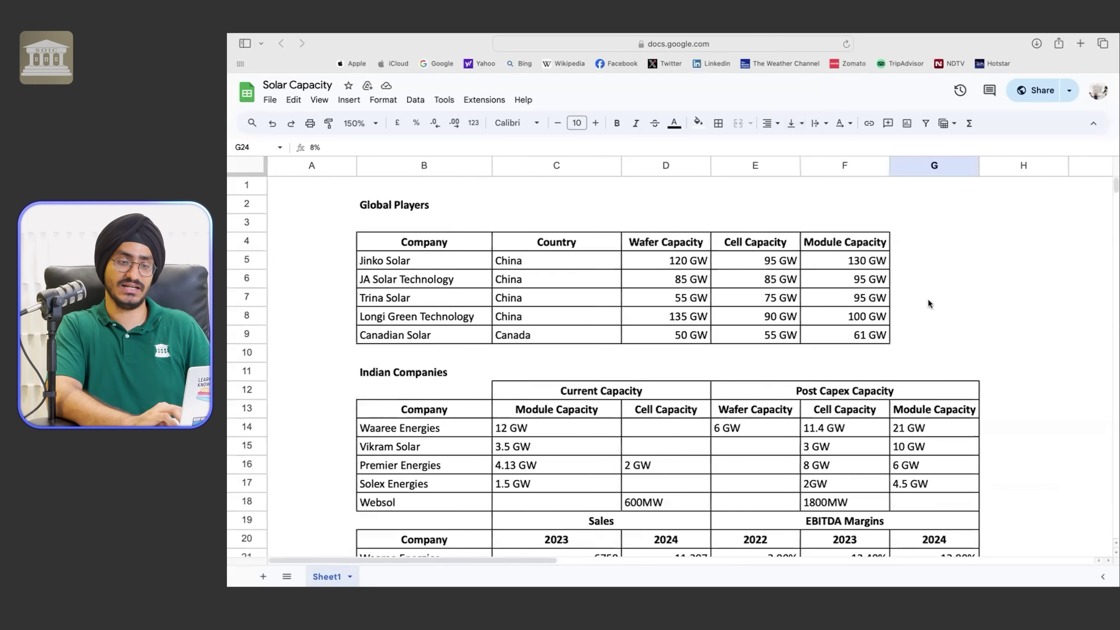
click(1080, 44)
text(scree)
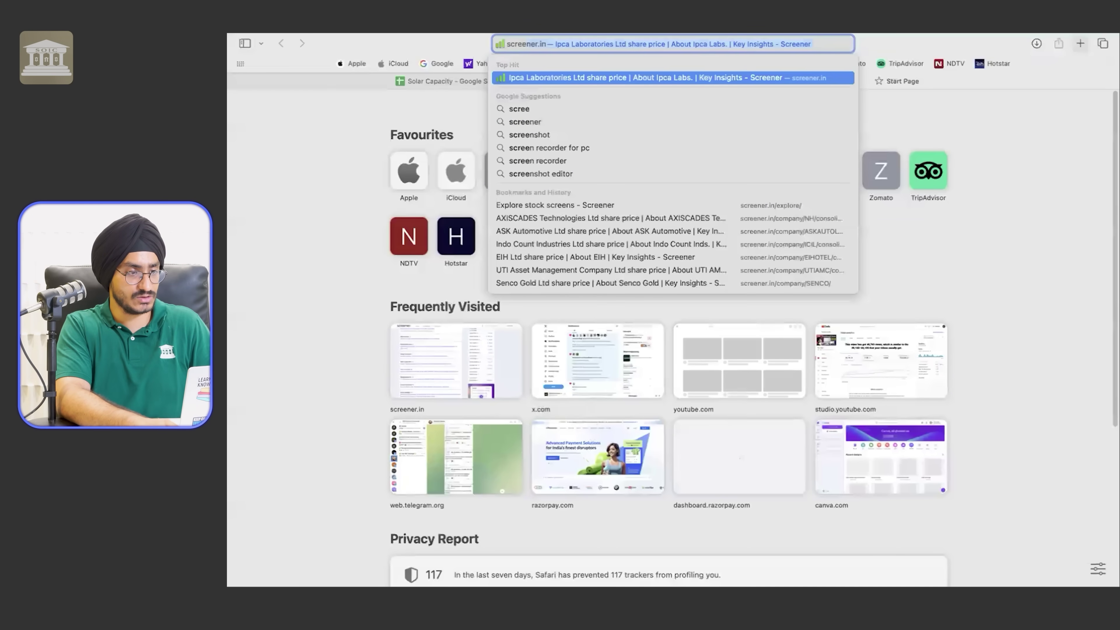
key(Return)
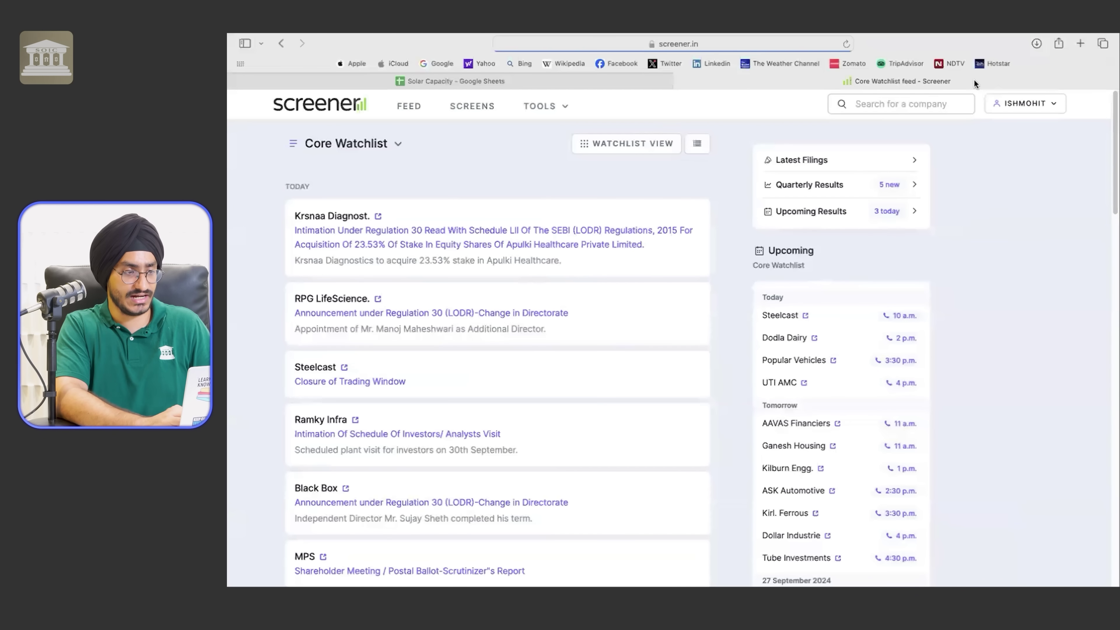
click(891, 104)
text(WEBSO)
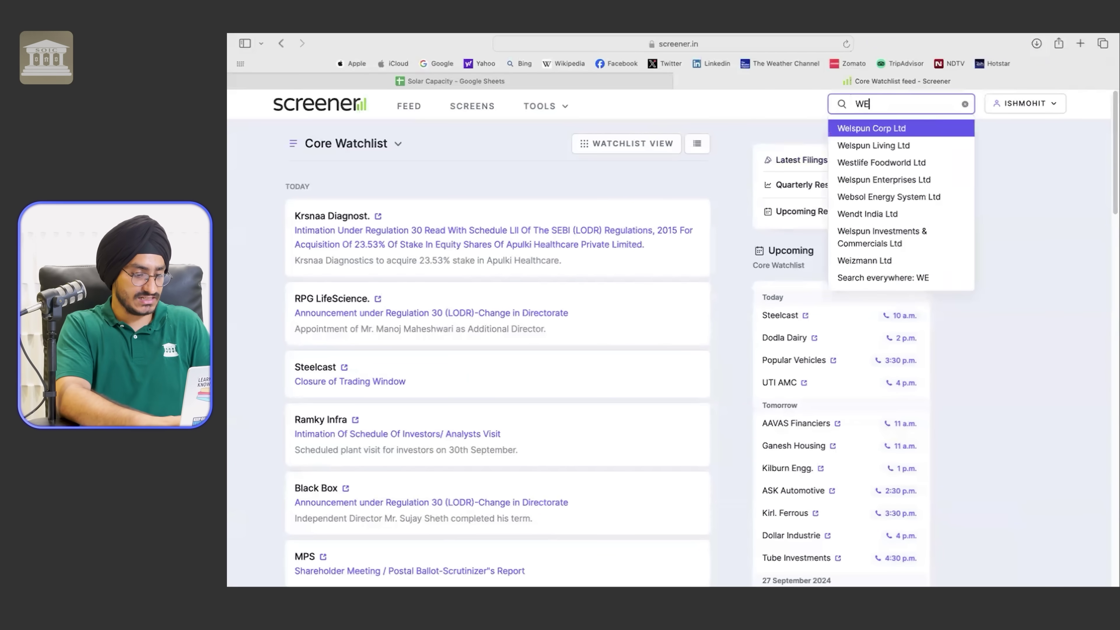
key(Return)
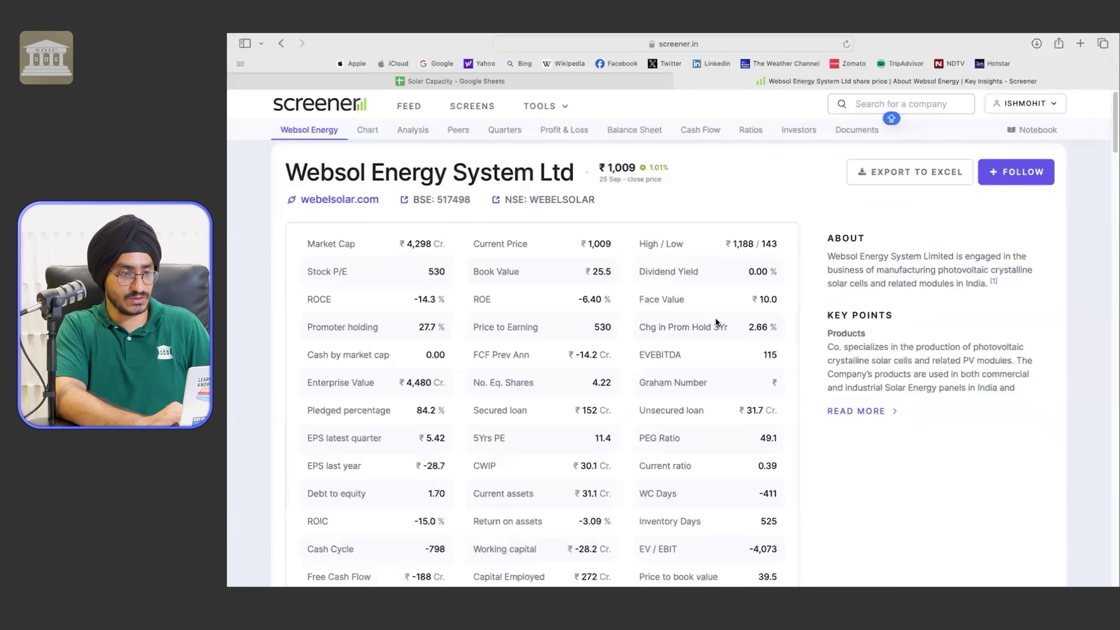
- Examine Websol's quarterly results, highlighting the June 2024 operating margin and net profit
scroll(716, 322, down, 6)
scroll(717, 322, down, 15)
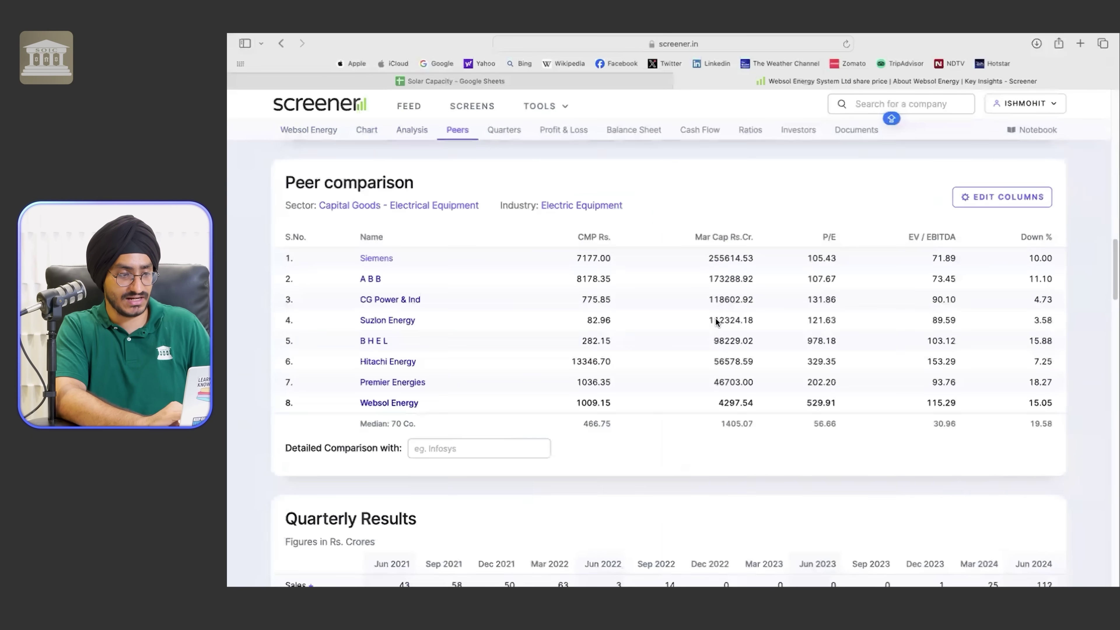
scroll(716, 322, down, 3)
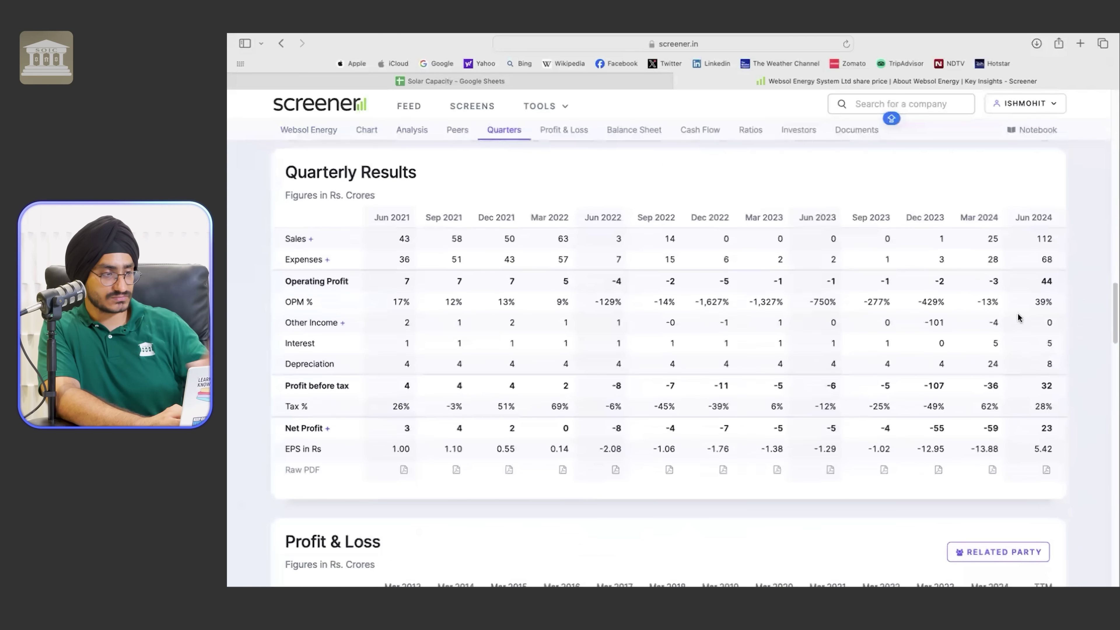
drag(1054, 300, 1033, 303)
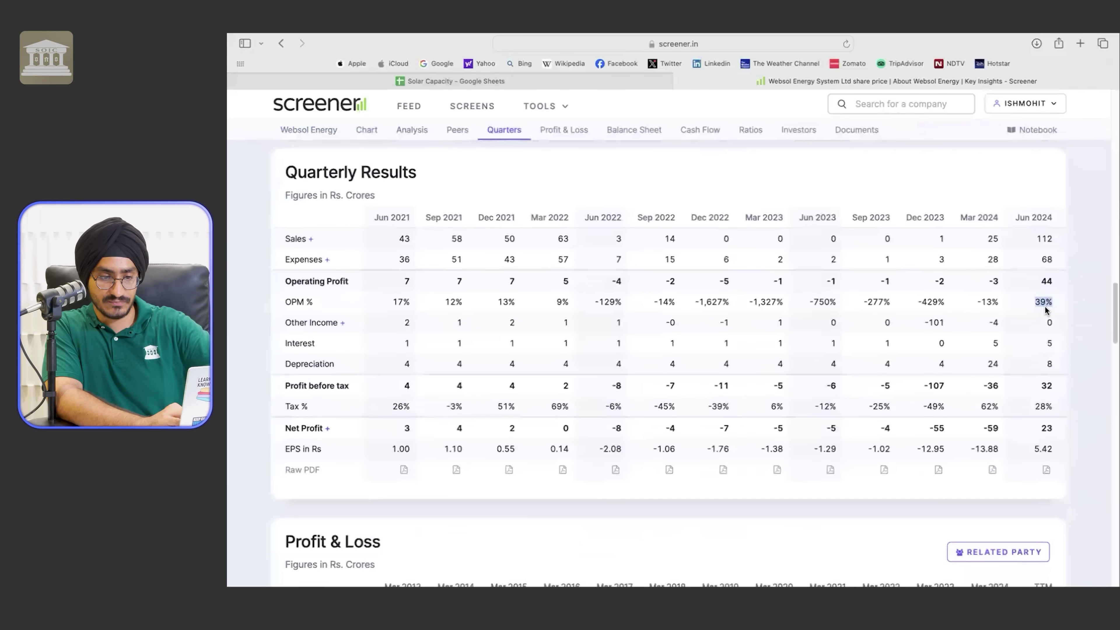
drag(1053, 427, 1042, 426)
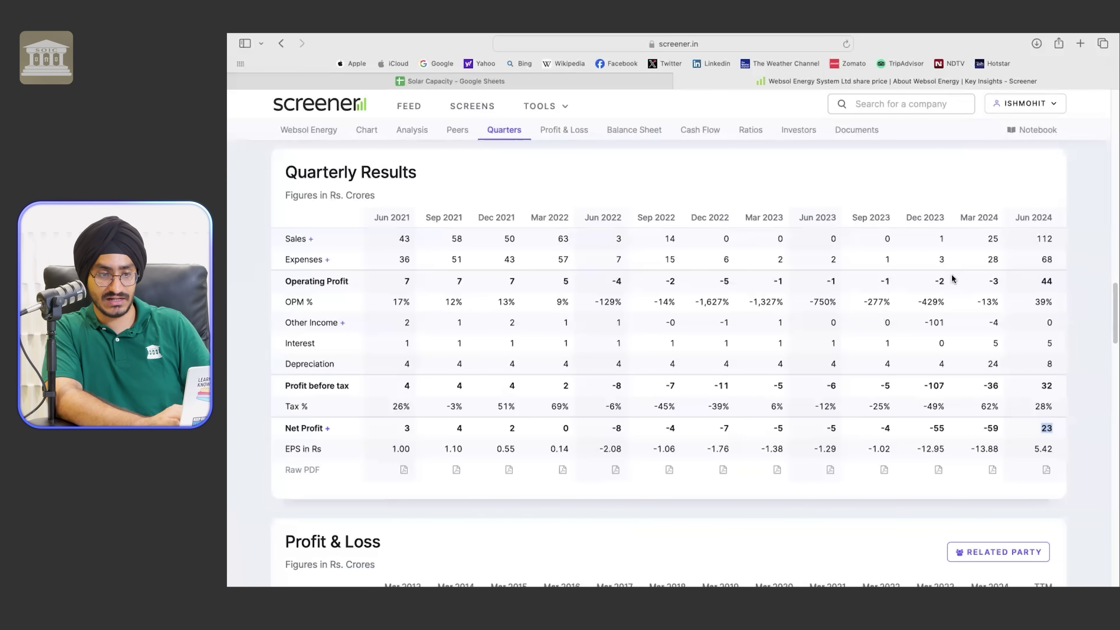
- Check Websol's market capitalisation in the key ratios at the start of its company page
scroll(1014, 286, up, 10)
scroll(627, 221, up, 5)
scroll(439, 271, down, 1)
drag(415, 256, 426, 258)
click(720, 220)
- Search for "premier" and open the Premier Energies Ltd company page
click(863, 105)
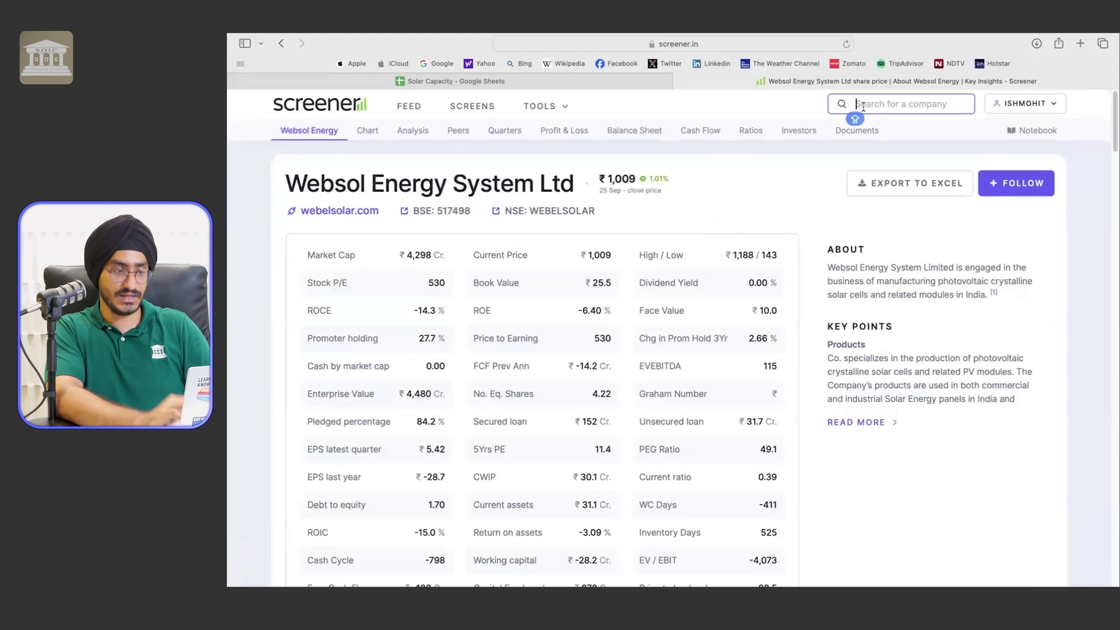
text(premier)
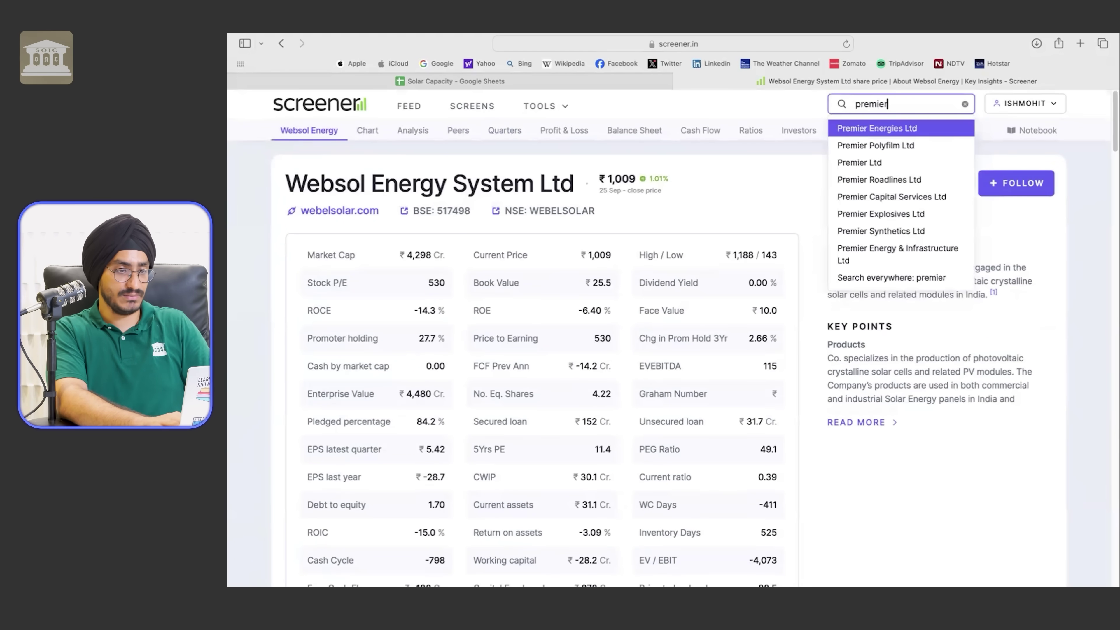
key(Return)
- Review Premier Energies' latest quarterly net profit and its market capitalisation
scroll(639, 307, down, 20)
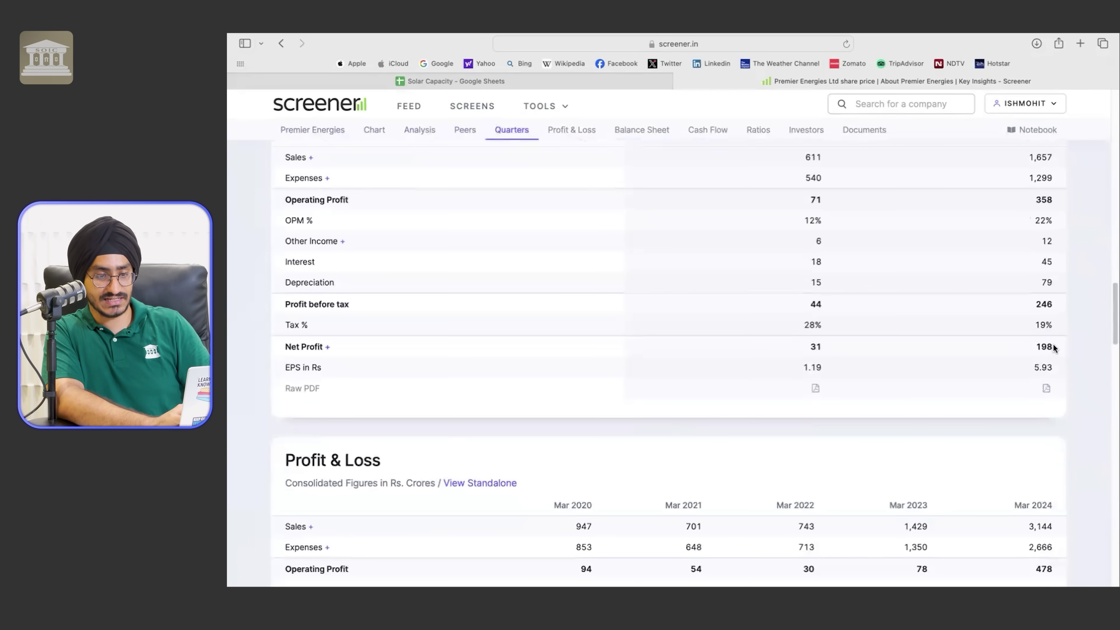
scroll(1050, 350, up, 12)
scroll(1032, 349, up, 6)
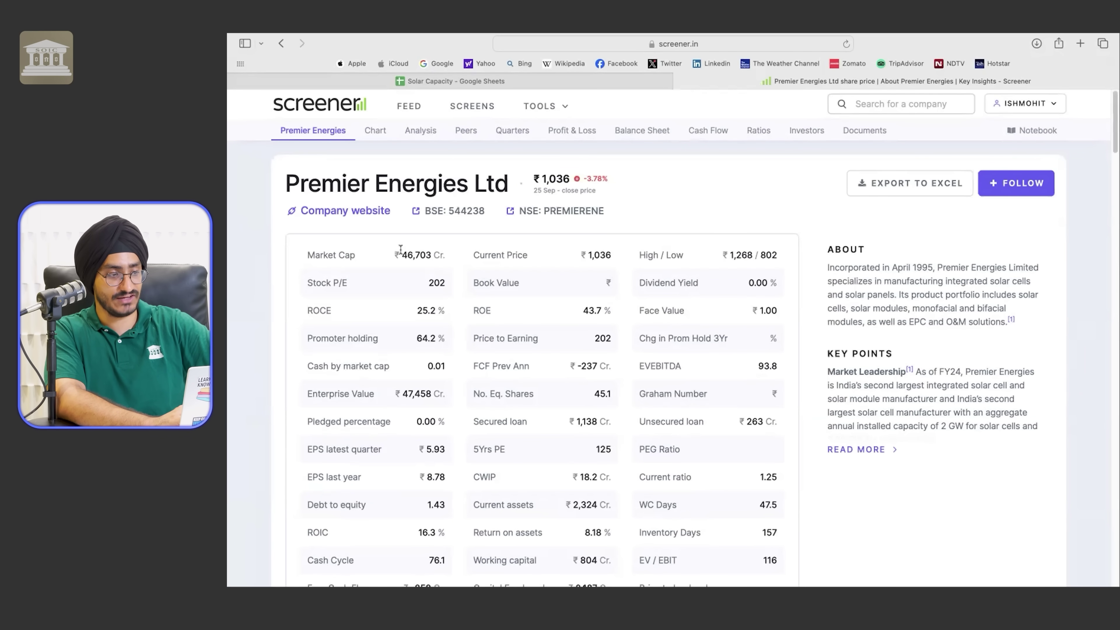
- Highlight Premier Energies' market capitalisation in the key ratios and clear the highlight
drag(398, 254, 458, 256)
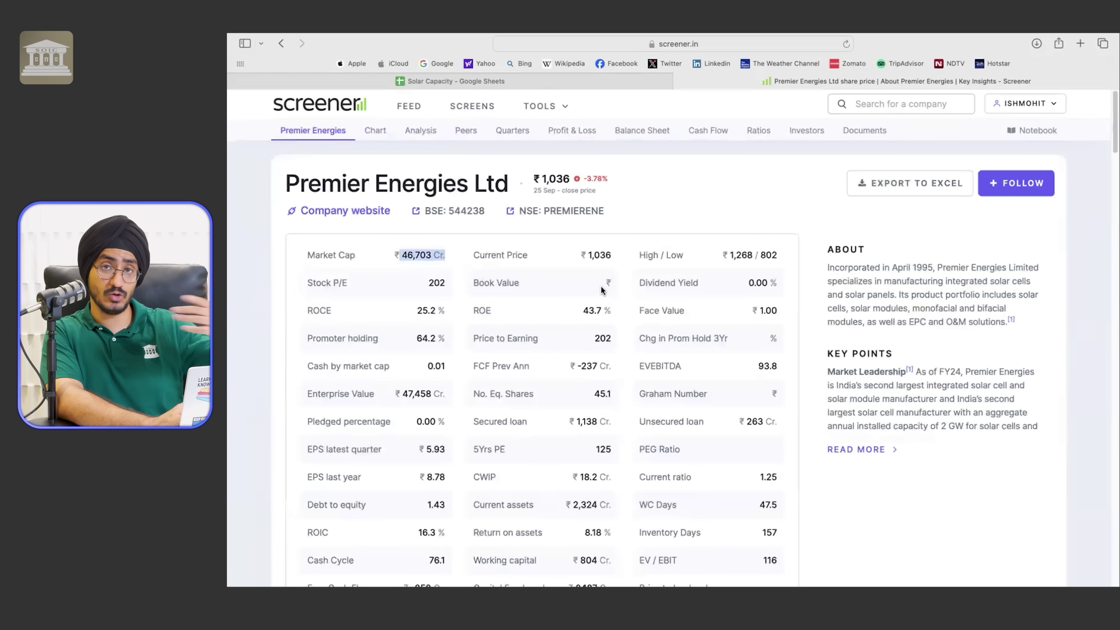
click(740, 275)
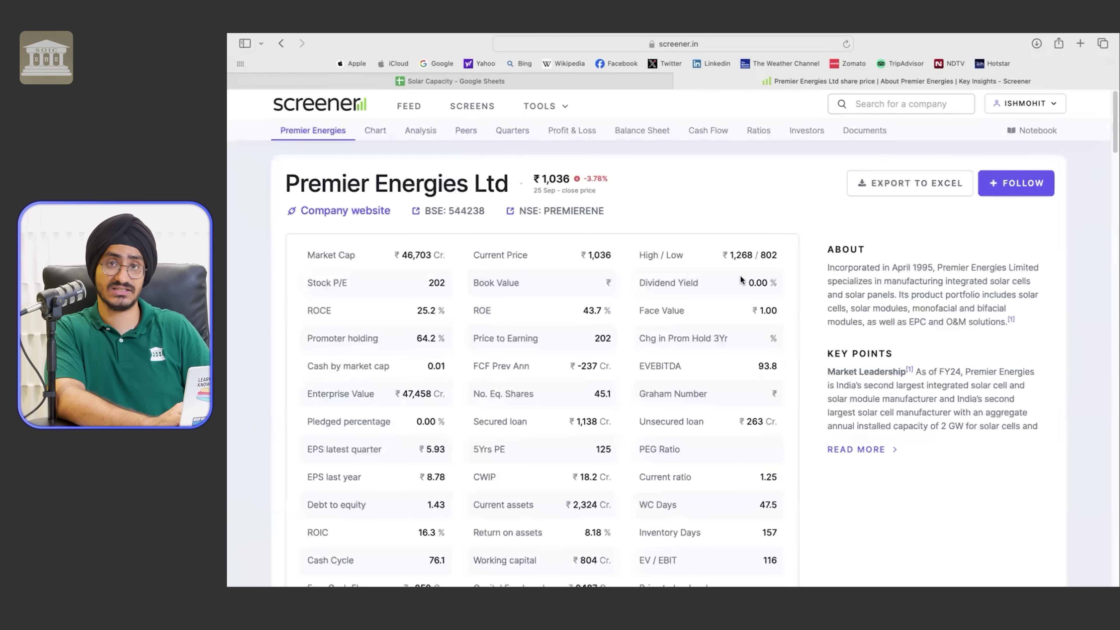
- Search for "solex" and open the Solex Energy Ltd company page
click(938, 103)
text(solex)
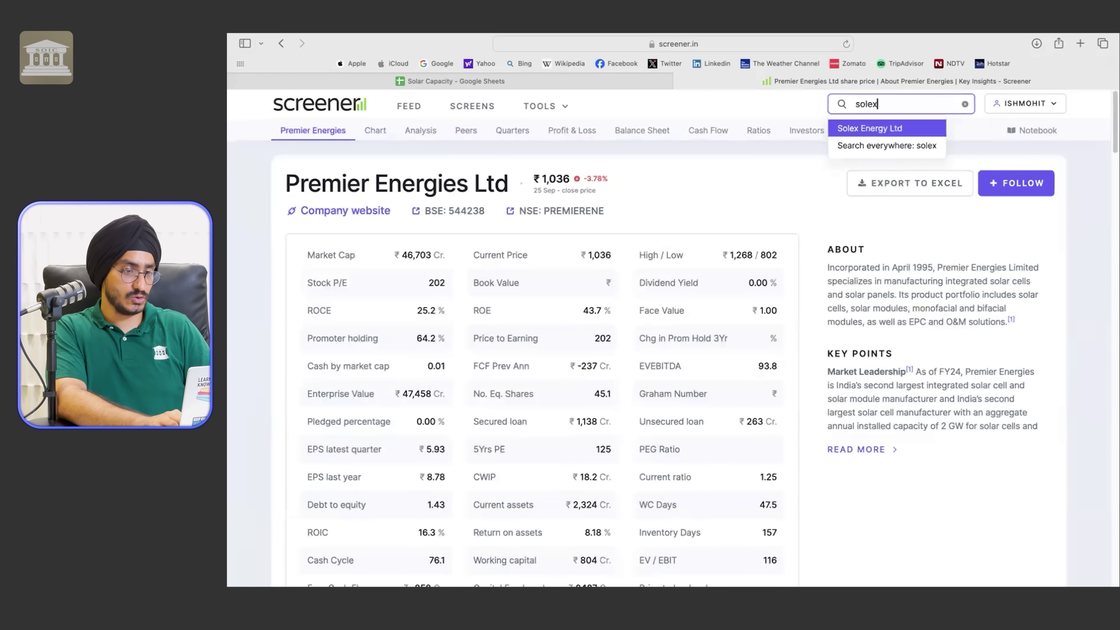
key(Return)
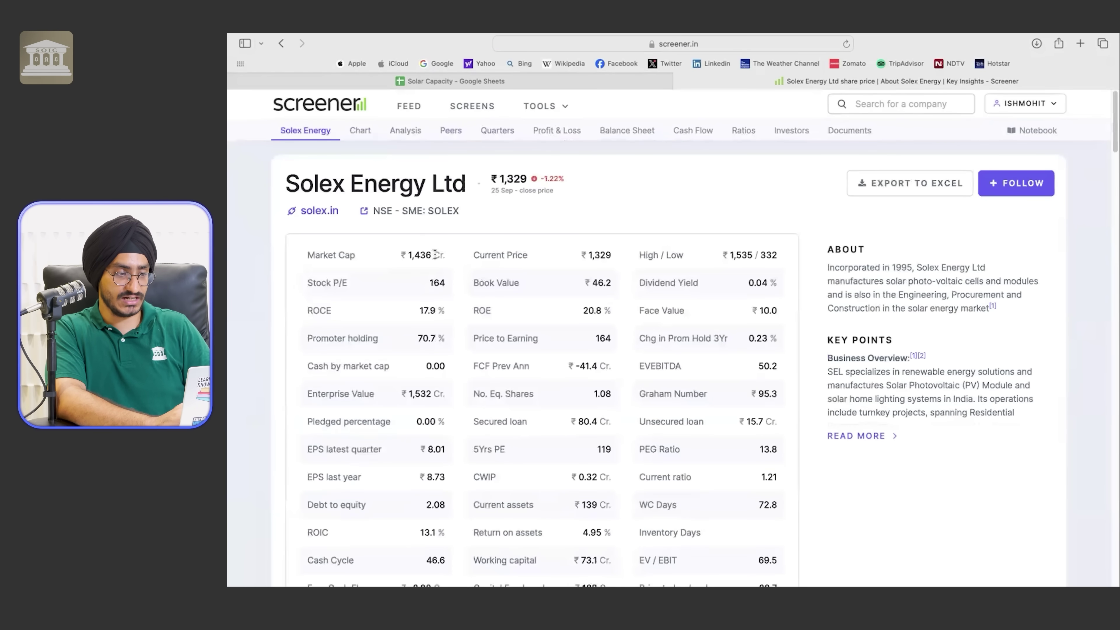
- Review Solex Energy's half-yearly results and its March 2024 annual net profit, and return to the key ratios
scroll(667, 315, down, 15)
scroll(667, 315, down, 20)
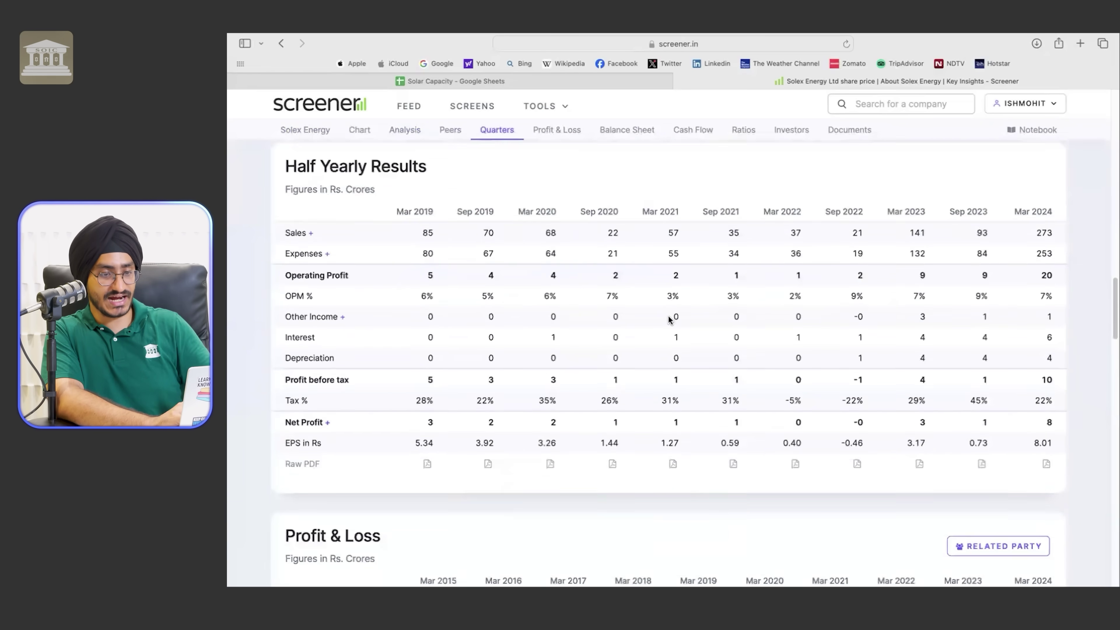
scroll(667, 315, down, 1)
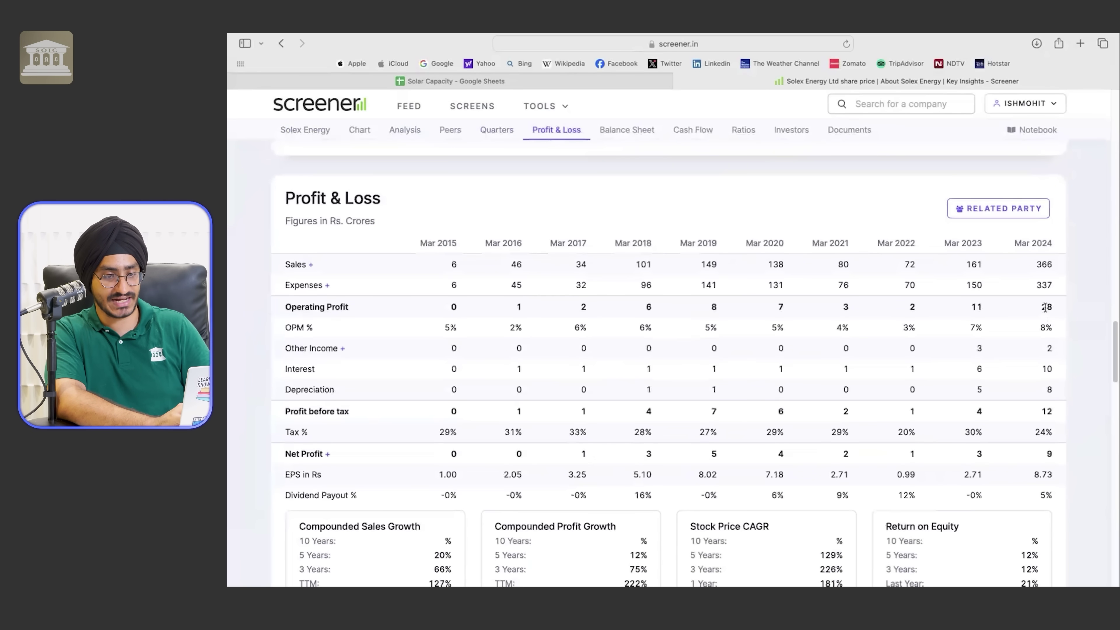
double_click(1049, 454)
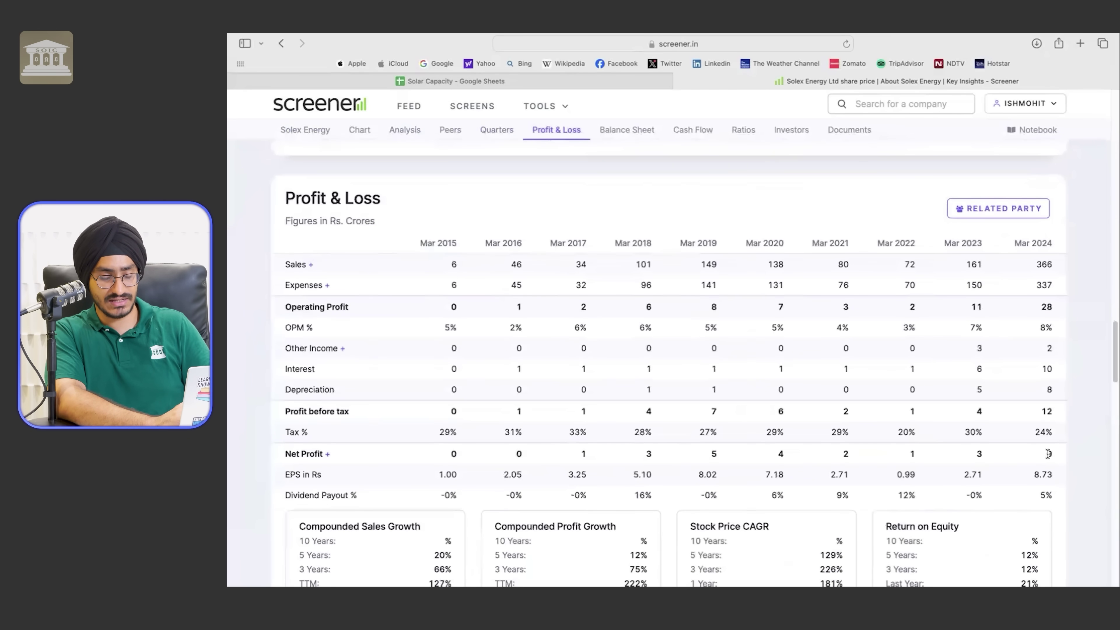
scroll(1052, 382, up, 20)
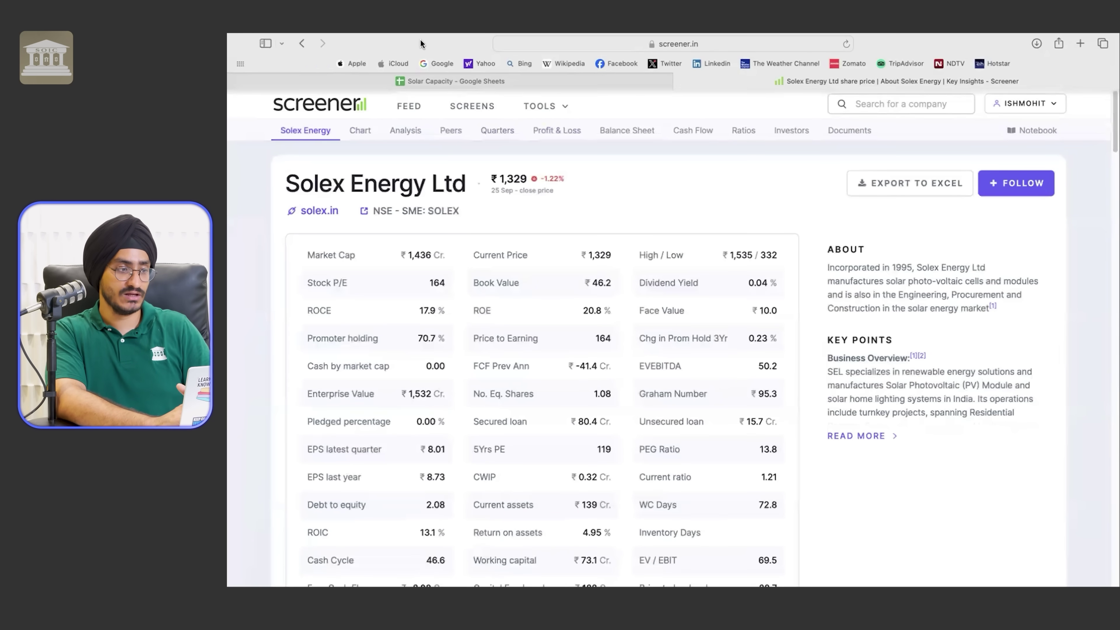
- Return to the Solar Capacity sheet and review the Indian companies' sales and margins and the Global Players table
click(414, 80)
scroll(684, 392, down, 5)
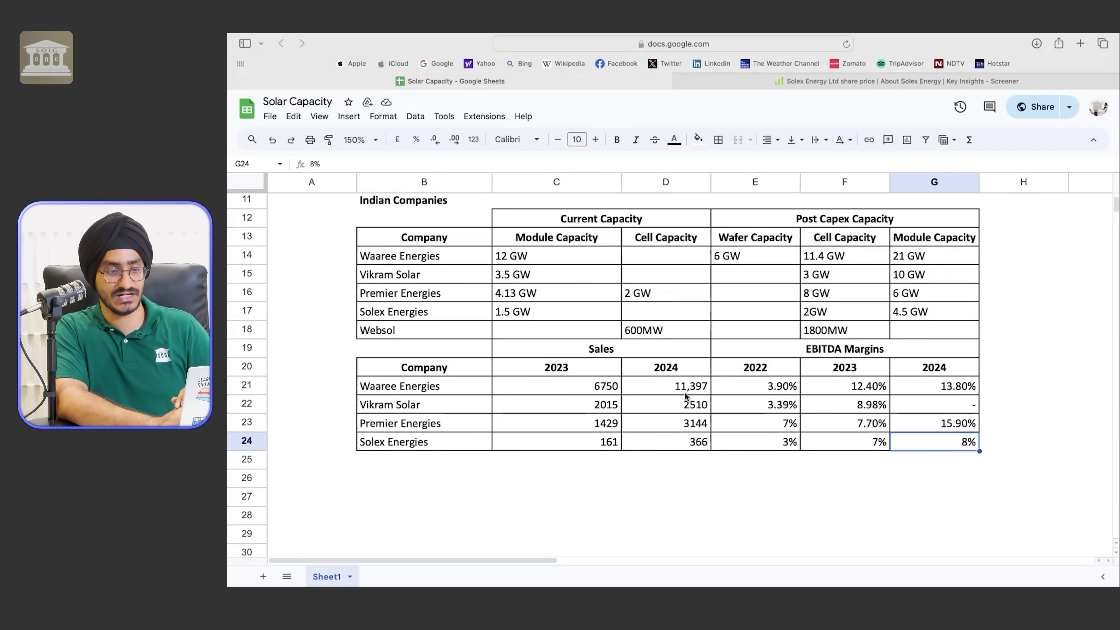
scroll(686, 395, up, 3)
scroll(684, 392, up, 1)
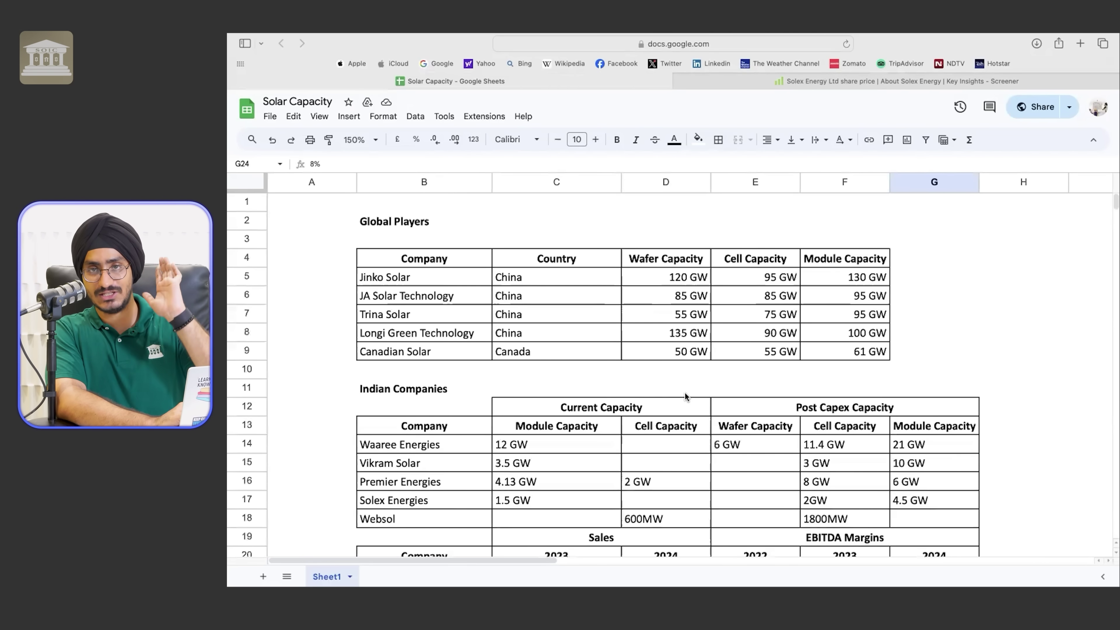
- Go across Jinko Solar's row and select the module capacities of all five global players, ending on Jinko's module capacity
click(606, 284)
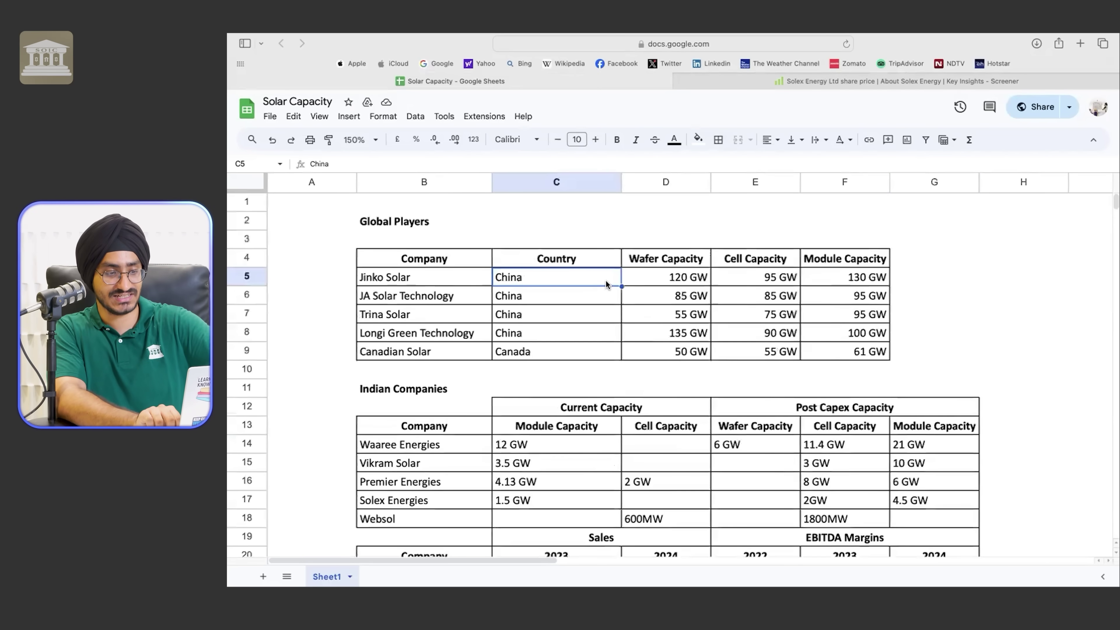
key(Right)
key(Right)
key(Right)
key(shift+Down)
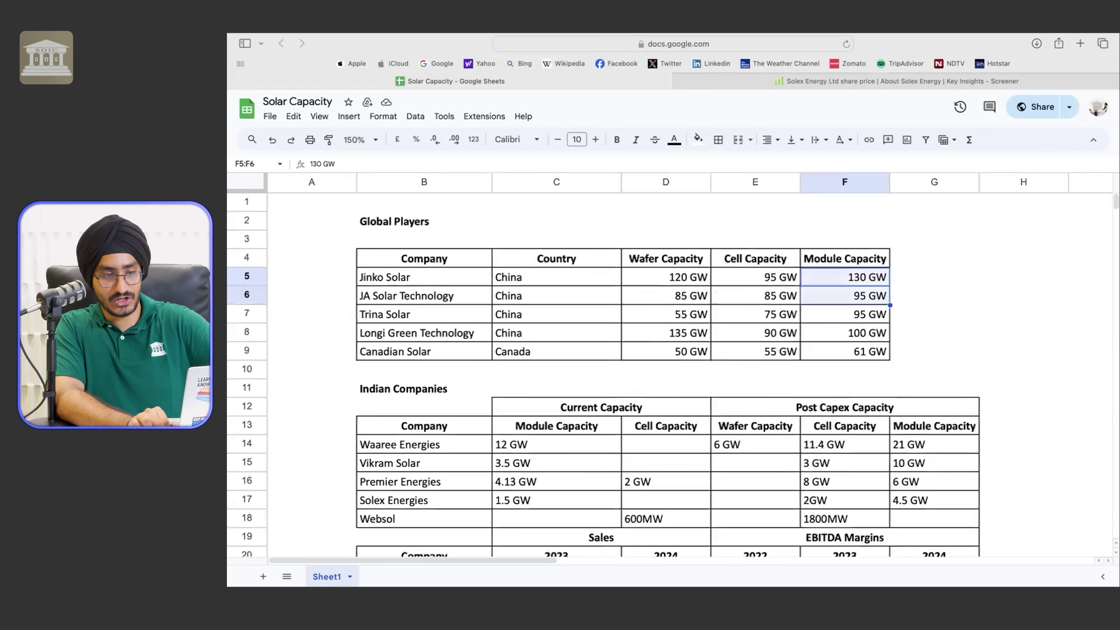
key(shift+Down)
key(shift+Down)
key(shift+Down)
key(Up)
key(Down)
key(Left)
key(Right)
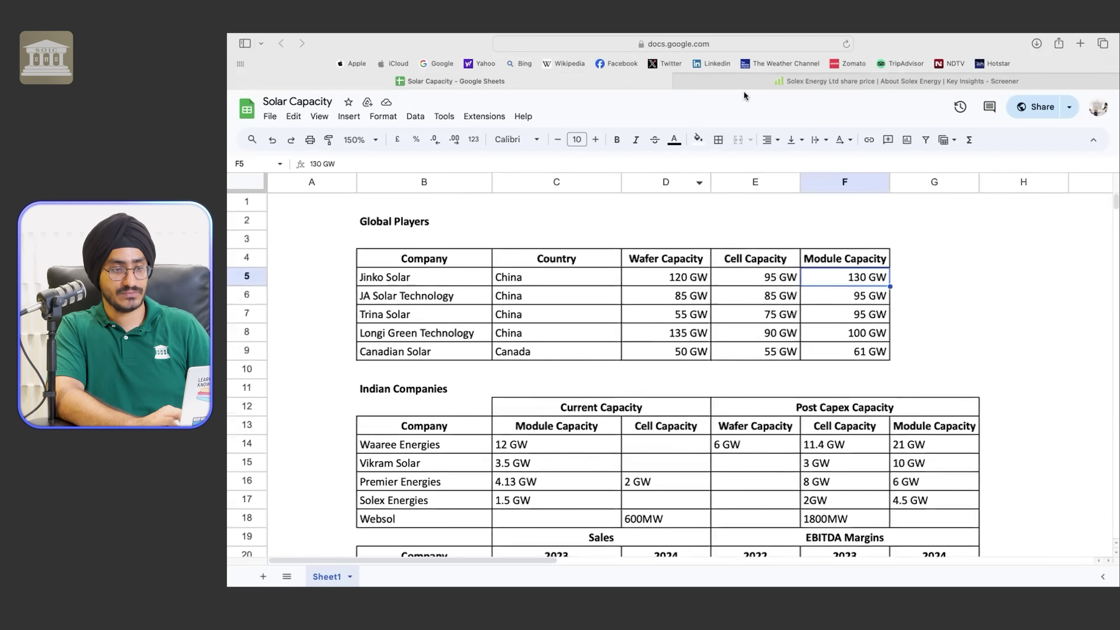
- Search Google for "JINKO solar share" in the browser tab showing the Solex Energy page
click(775, 74)
click(768, 42)
text(J)
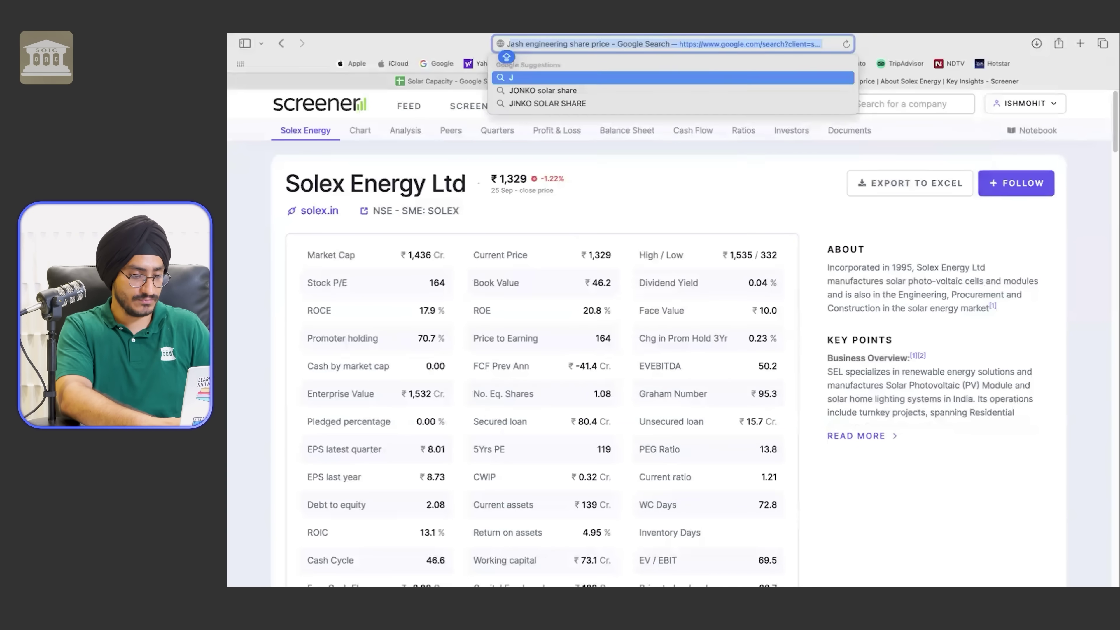
text(INKO solar share)
key(Return)
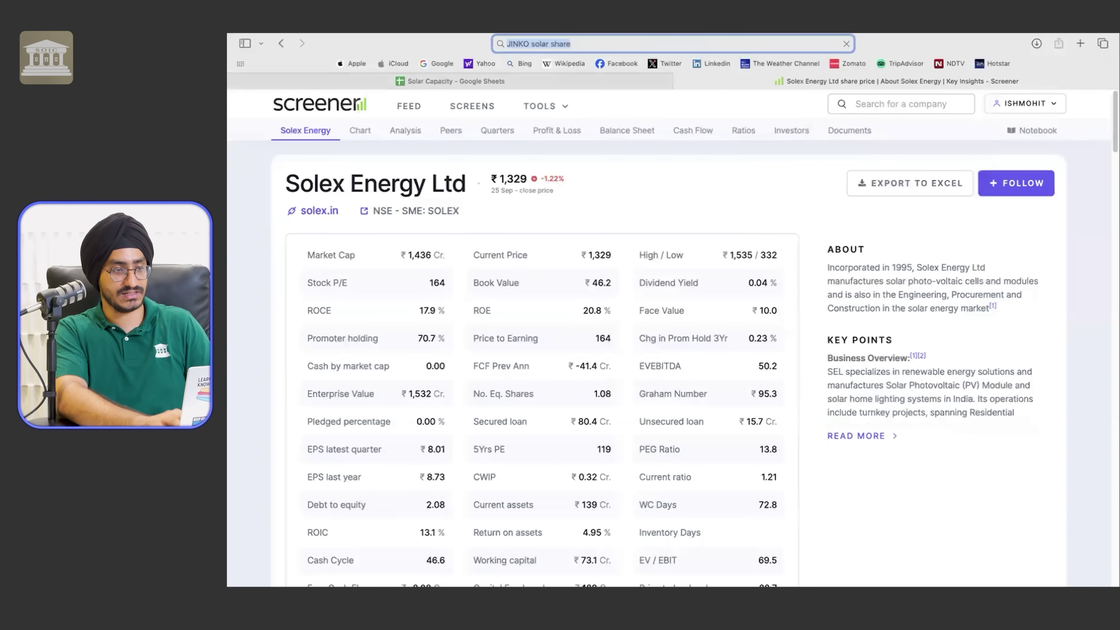
- View JinkoSolar's share price chart over the maximum and five-year ranges, tracing it from the July 2022 peak to September 2024
click(565, 339)
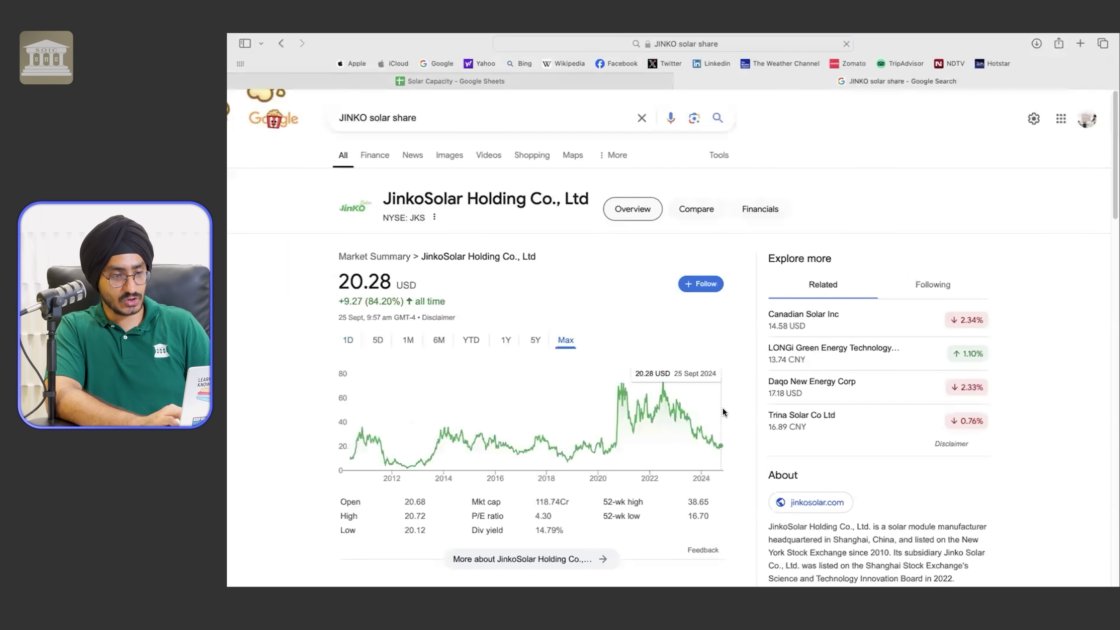
click(534, 340)
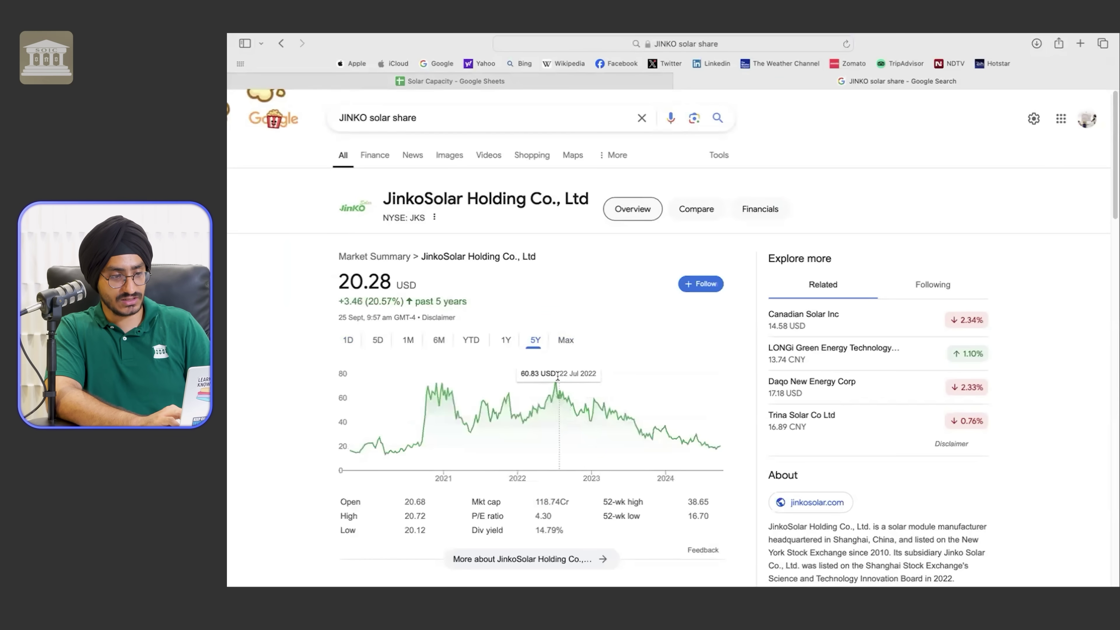
drag(555, 378, 722, 437)
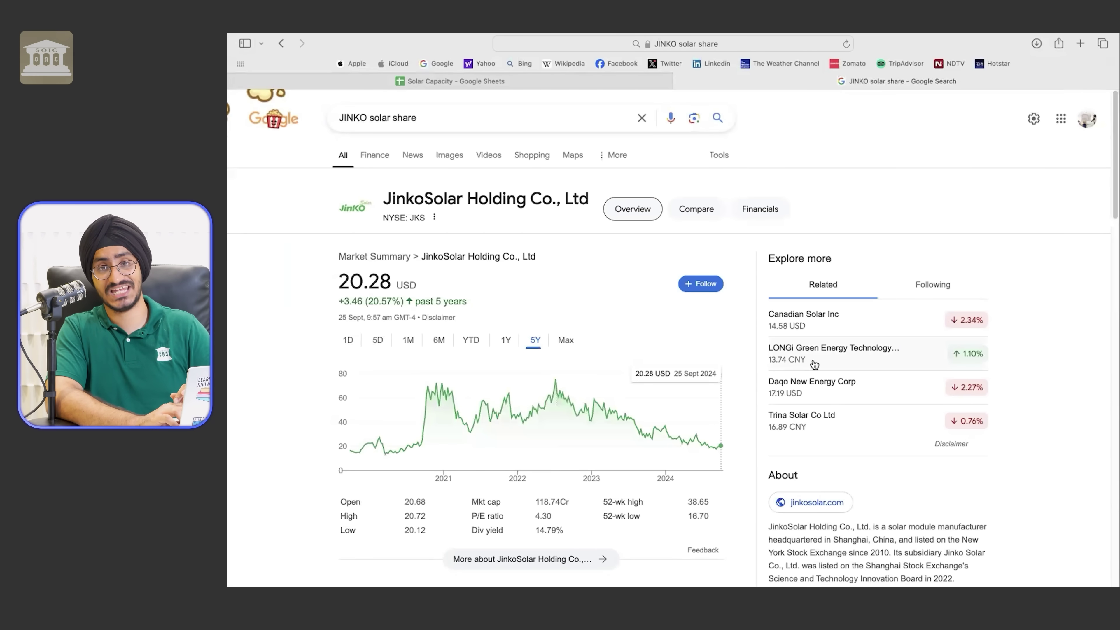
- Open LONGi Green Energy Technology's share overview and trace its price chart over the one-year and five-year ranges
click(814, 364)
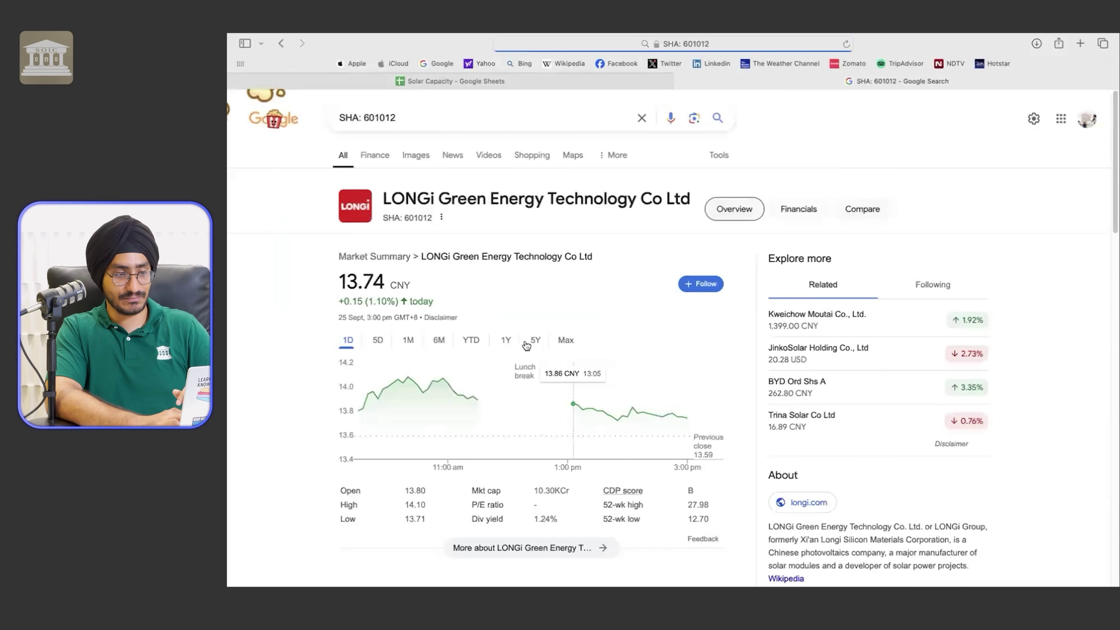
click(512, 342)
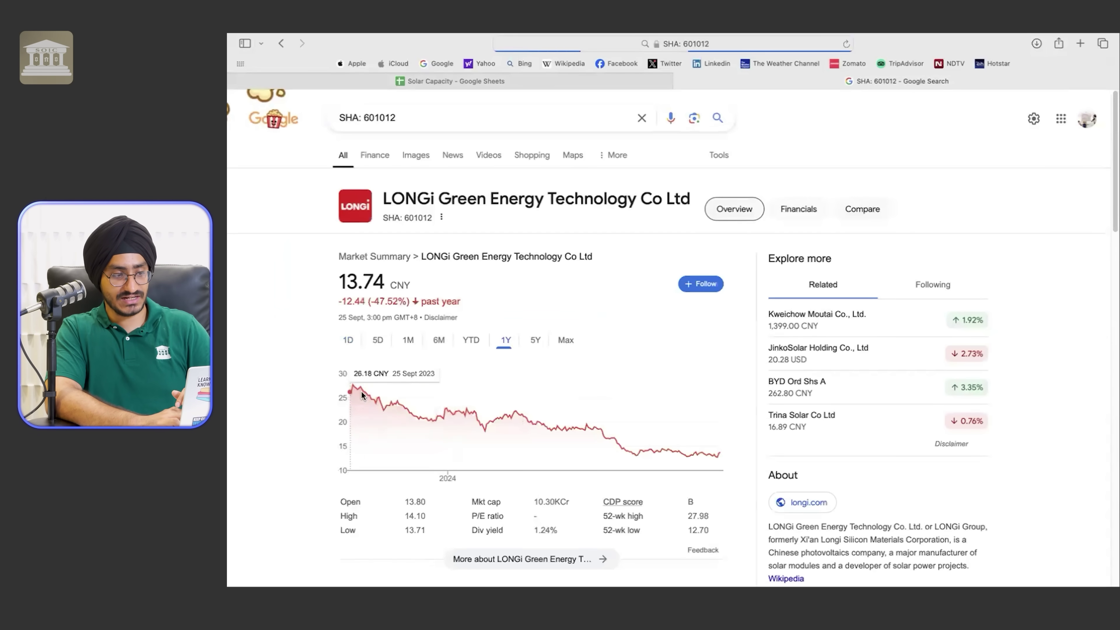
click(535, 341)
drag(556, 424, 728, 430)
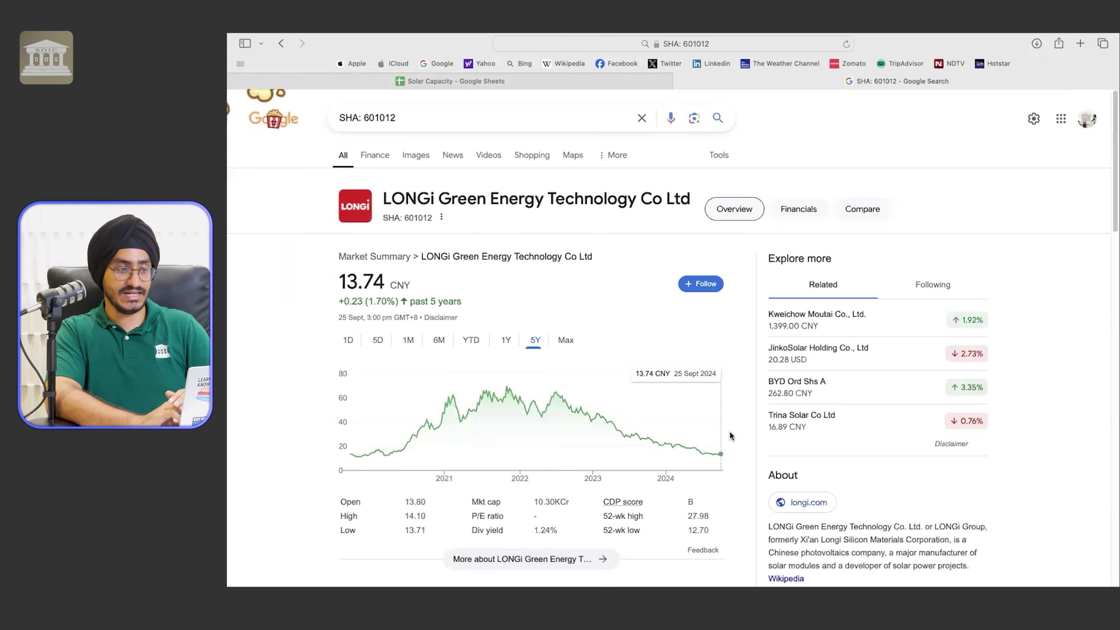
- Return to the Solar Capacity sheet and go across Waaree Energies' row from its name to its post-capex module capacity
click(443, 80)
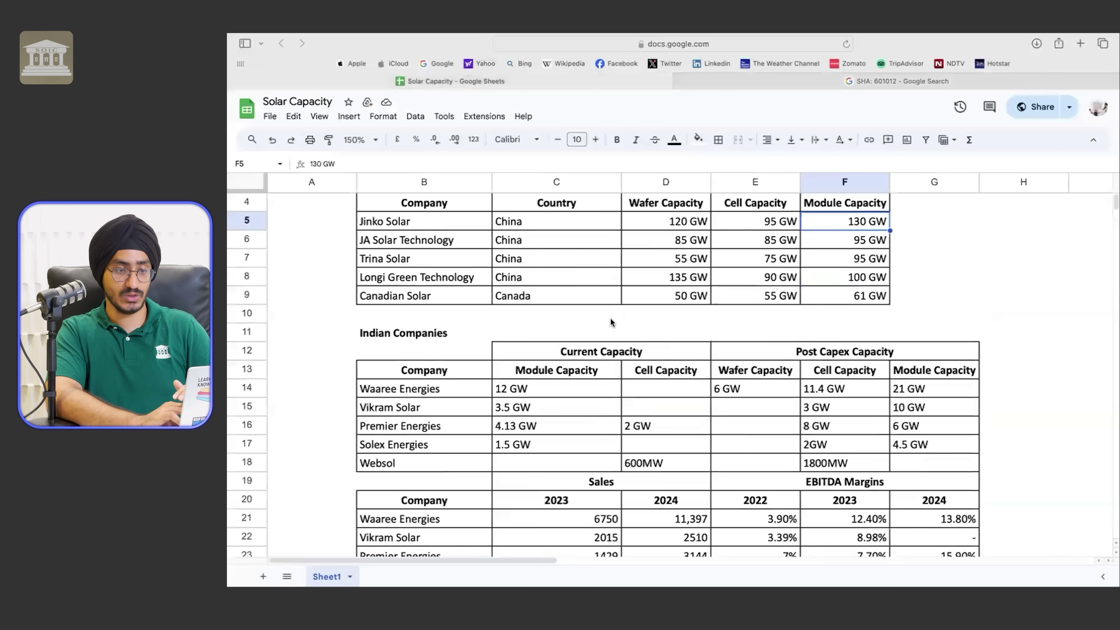
scroll(609, 318, down, 3)
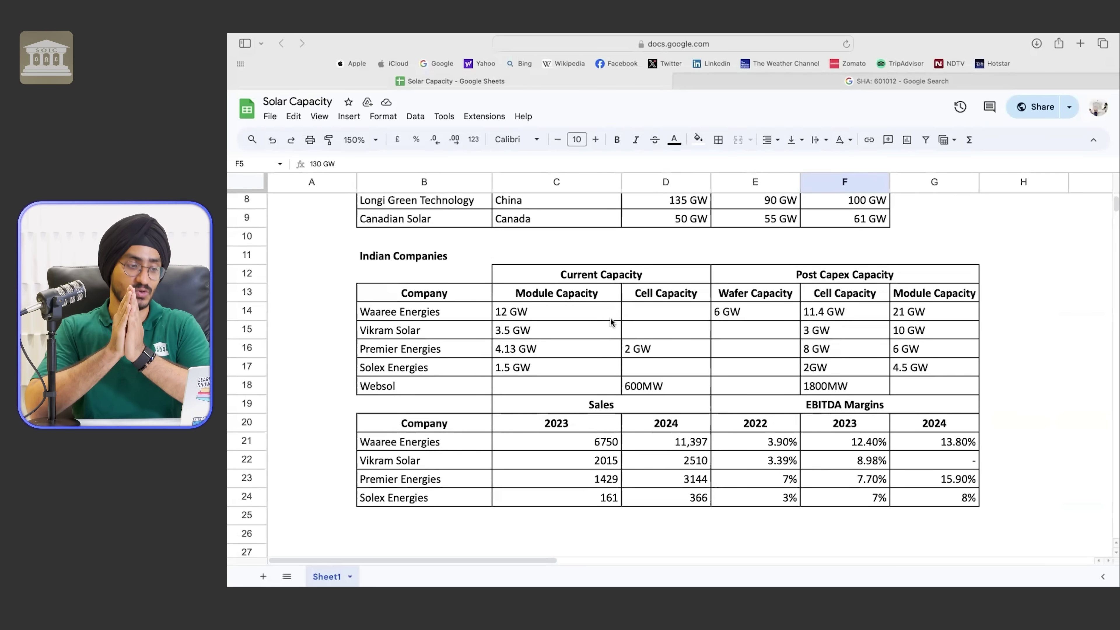
click(456, 315)
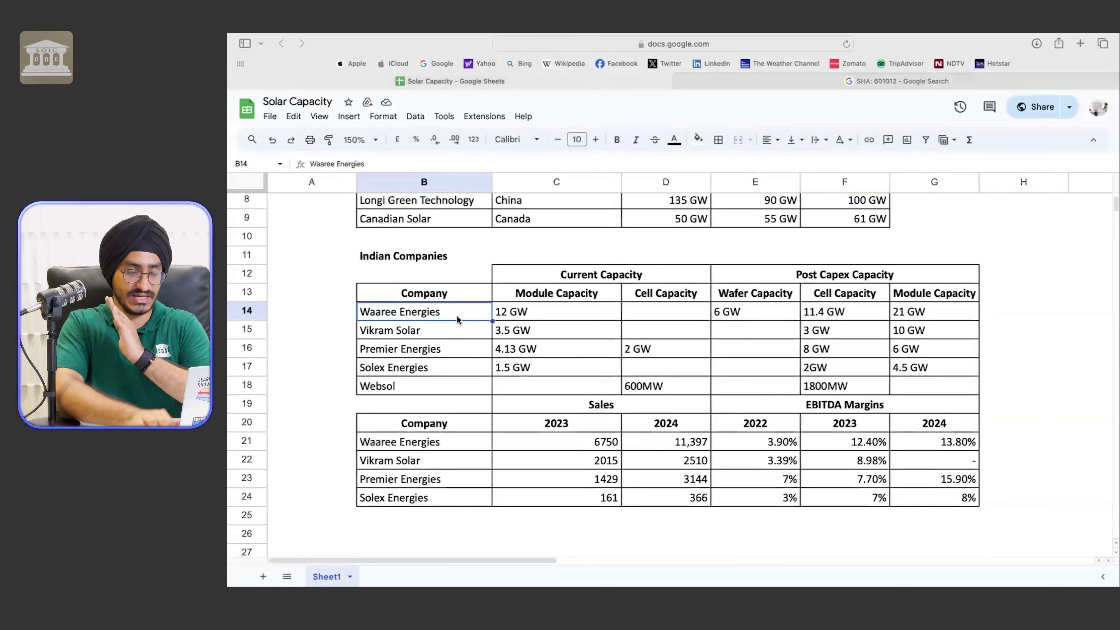
key(Right)
key(Right)
key(Right)
key(Right)
key(Right)
- Go back to the current cell capacity column, down to Solex Energies' row, and on to its name and current module capacity
key(Left)
key(Left)
key(Left)
key(Down)
key(Down)
key(Down)
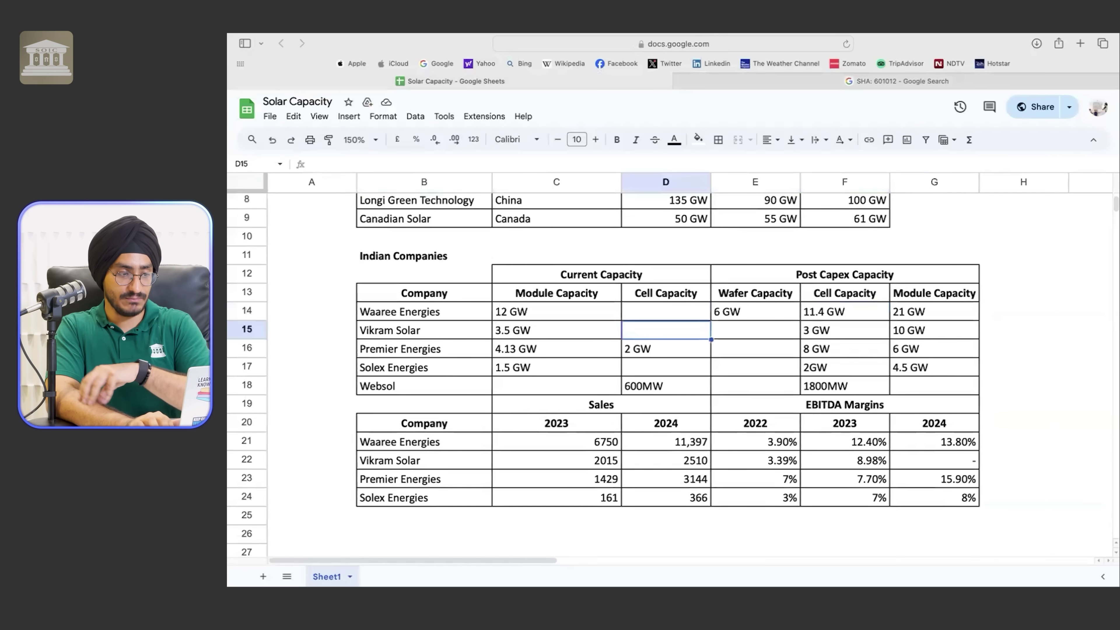
key(Left)
key(Left)
key(Left)
key(Right)
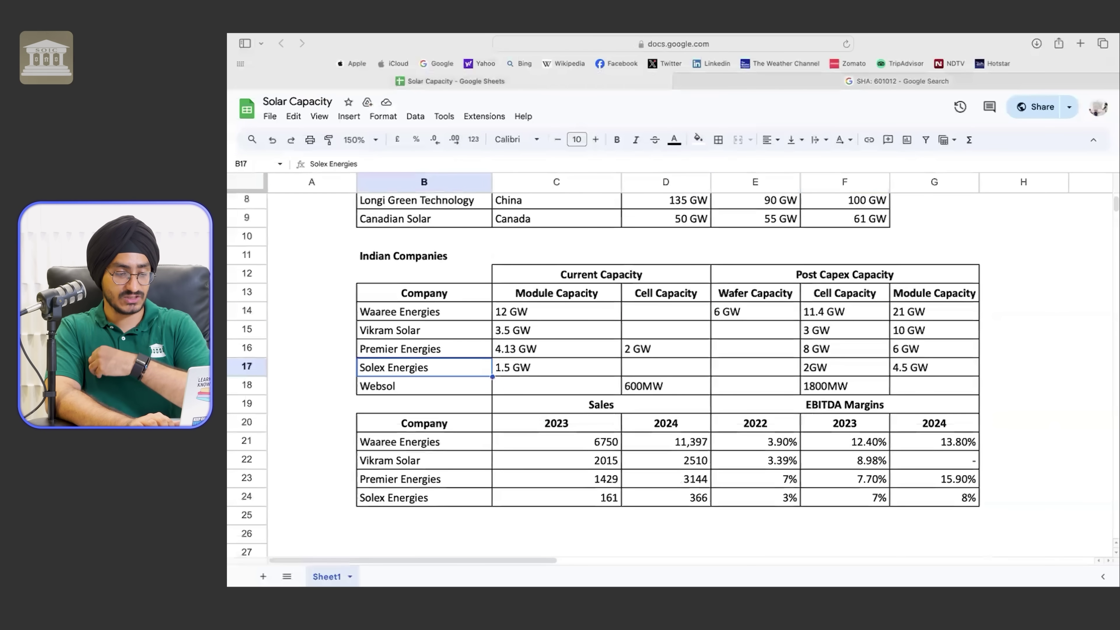